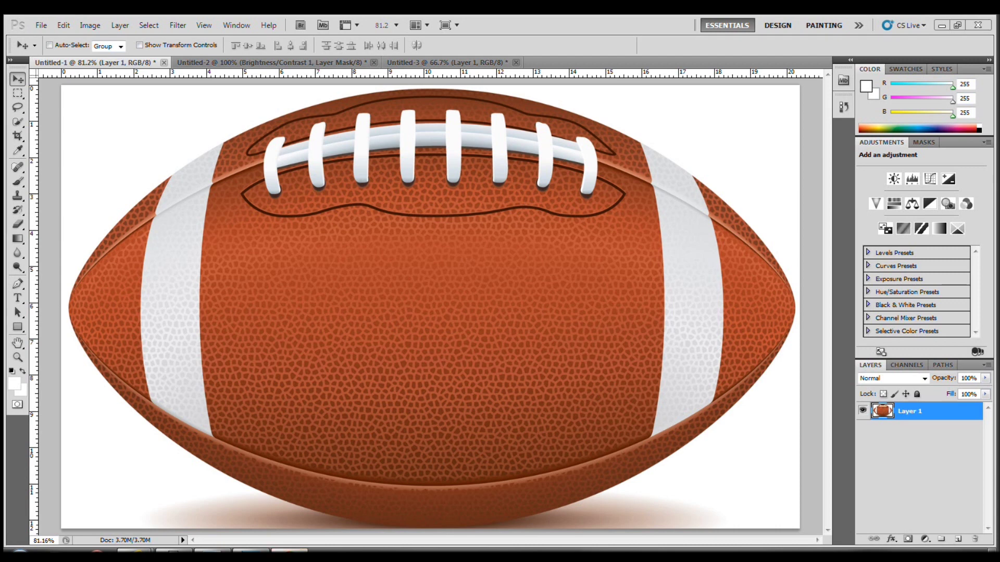
# - Resize the football image to 2 inches wide by 1.25 inches high in Image Size
pyautogui.click(349, 195)
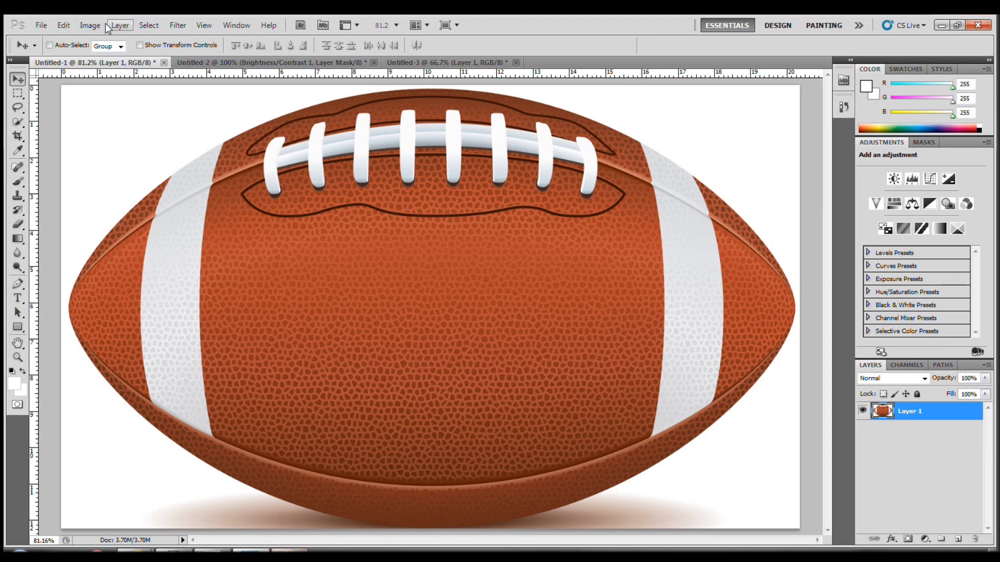
pyautogui.click(89, 25)
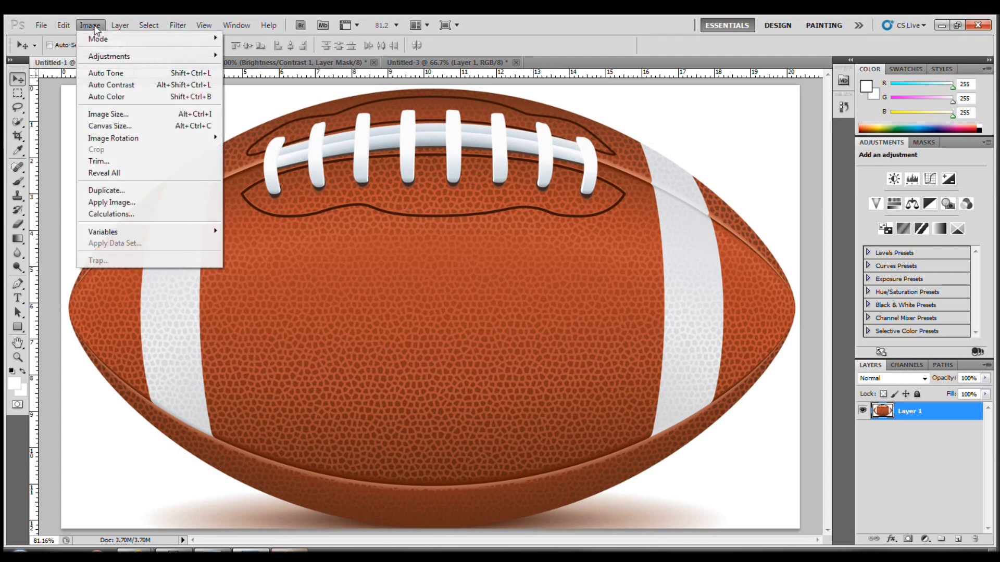
pyautogui.click(119, 115)
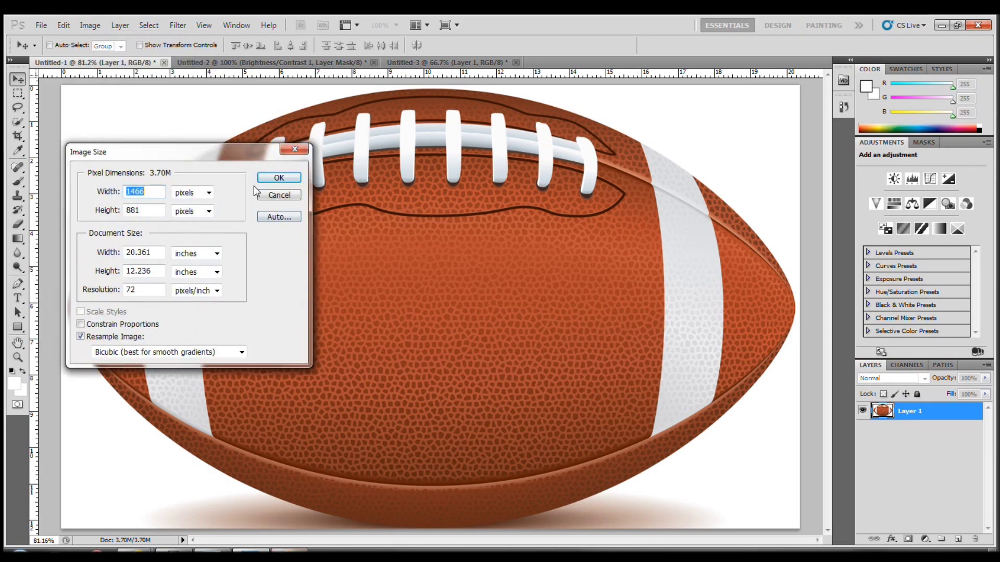
pyautogui.click(341, 299)
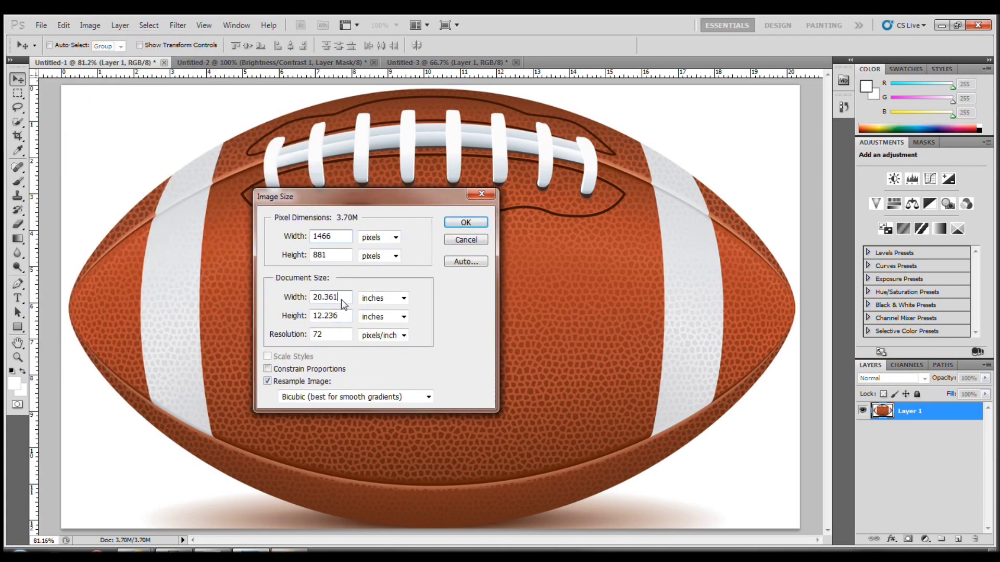
pyautogui.moveTo(338, 299); pyautogui.dragTo(296, 301)
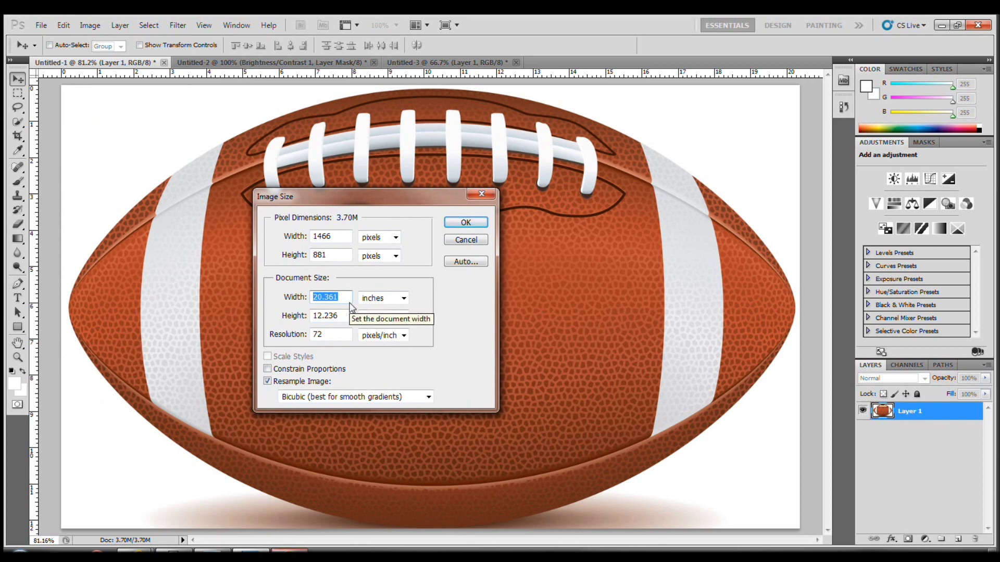
pyautogui.write('2')
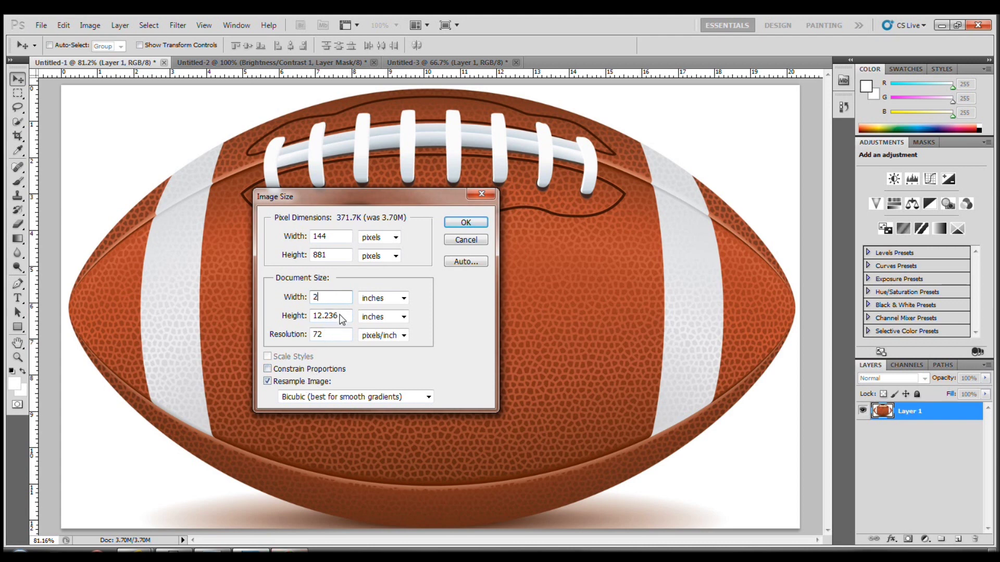
pyautogui.moveTo(339, 315); pyautogui.dragTo(279, 328)
pyautogui.write('1.')
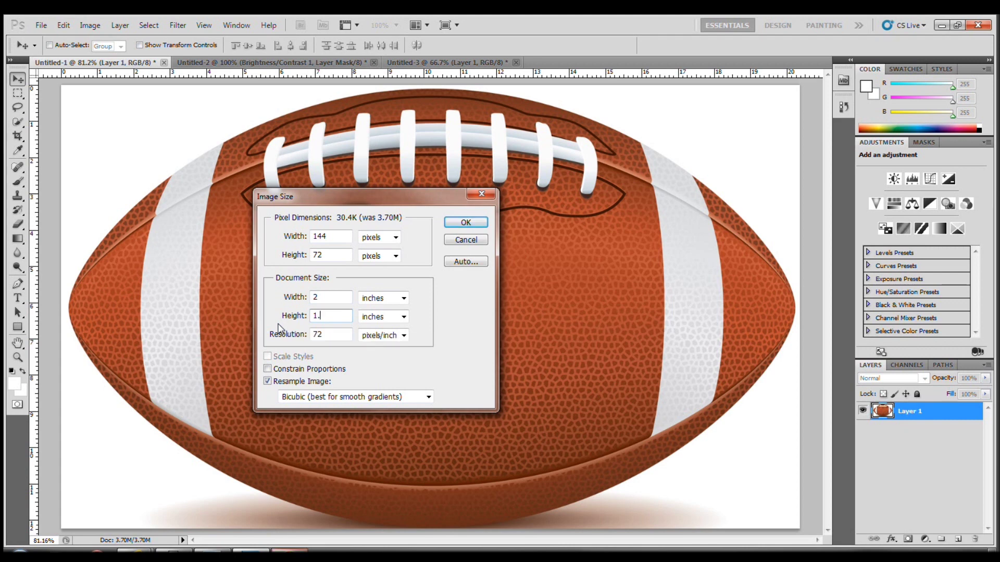
pyautogui.write('25')
pyautogui.press('Return')
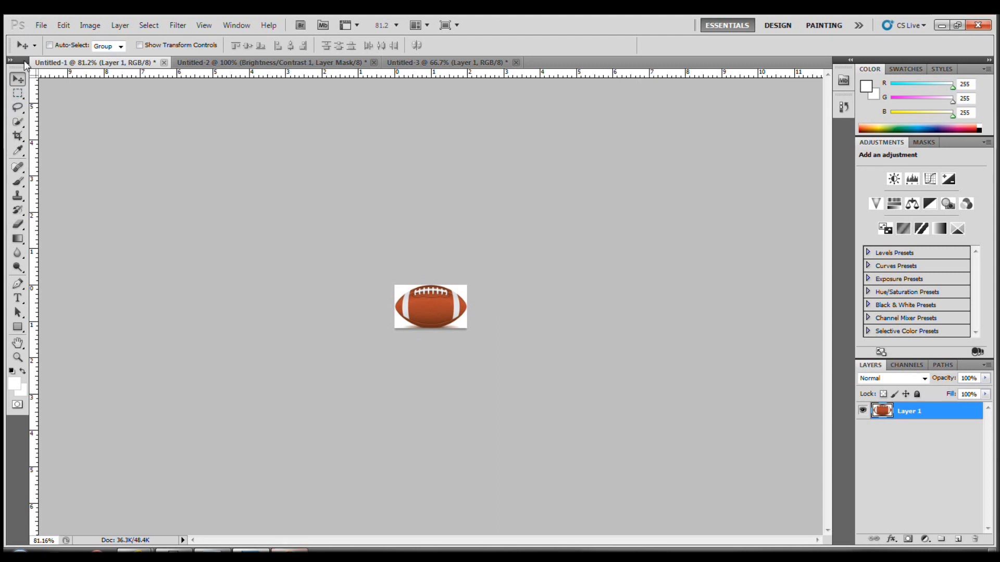
# - Marquee-select the whole small football image and Copy Merged it to the clipboard
pyautogui.click(18, 93)
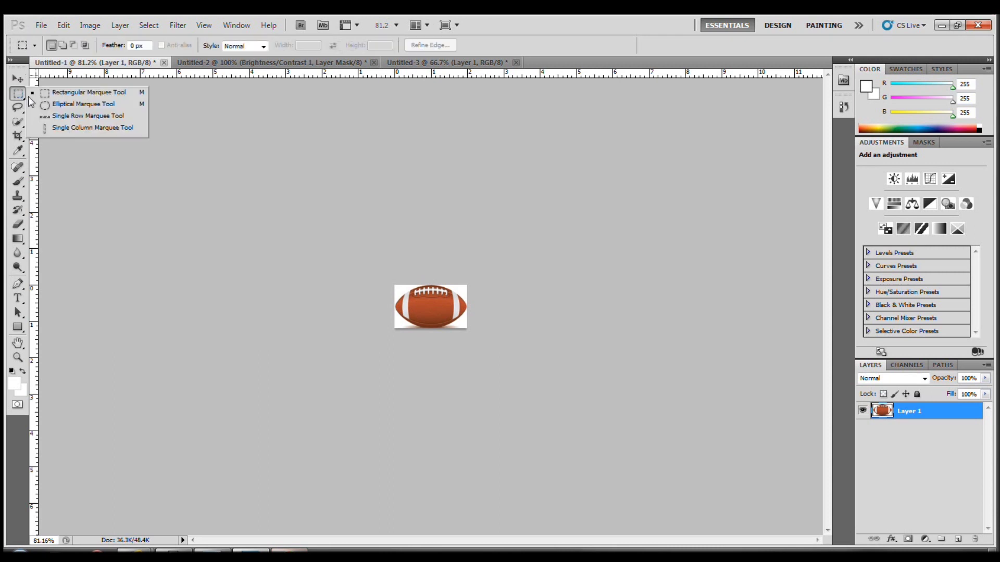
pyautogui.click(64, 95)
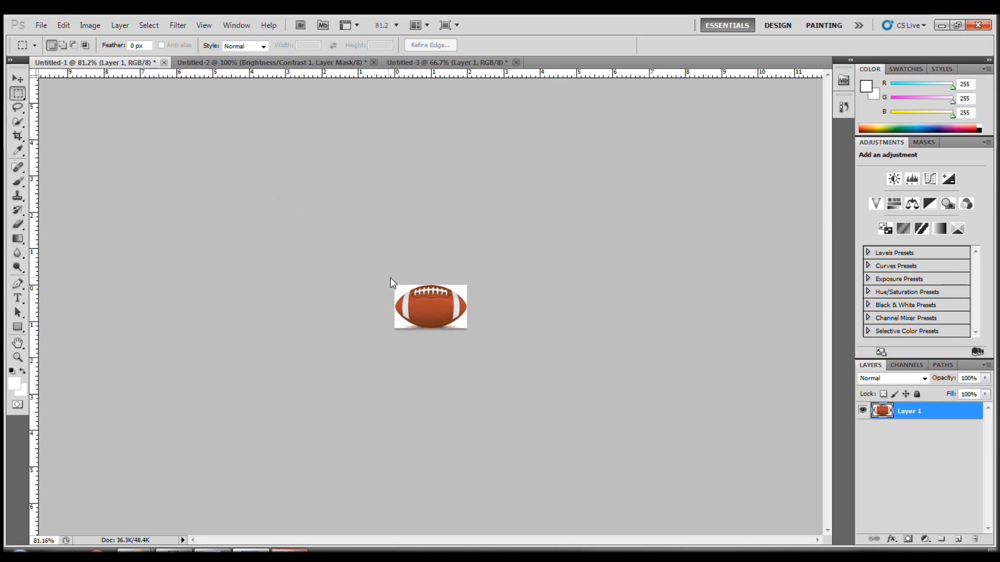
pyautogui.moveTo(388, 279); pyautogui.dragTo(533, 411)
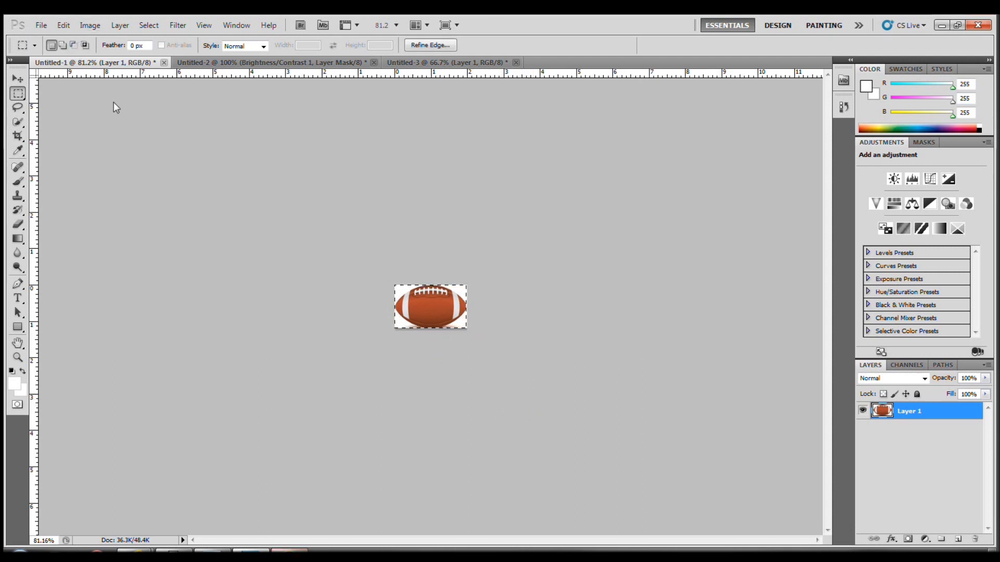
pyautogui.click(66, 30)
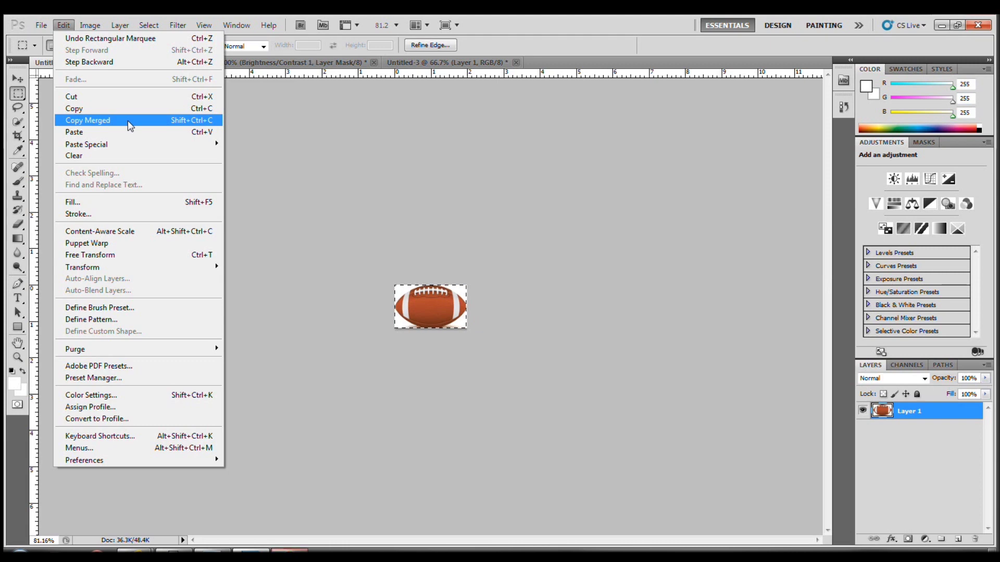
pyautogui.click(525, 242)
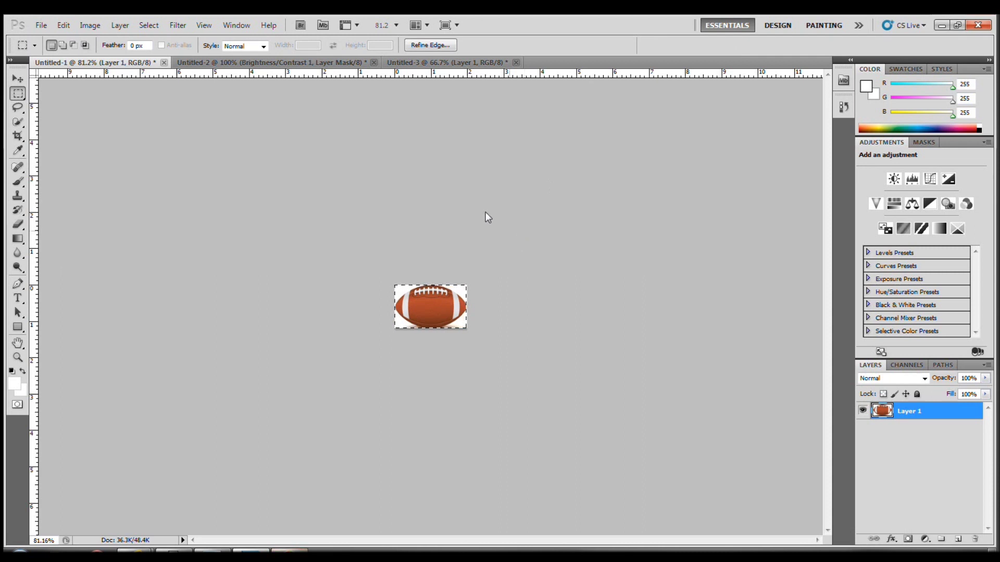
pyautogui.click(408, 65)
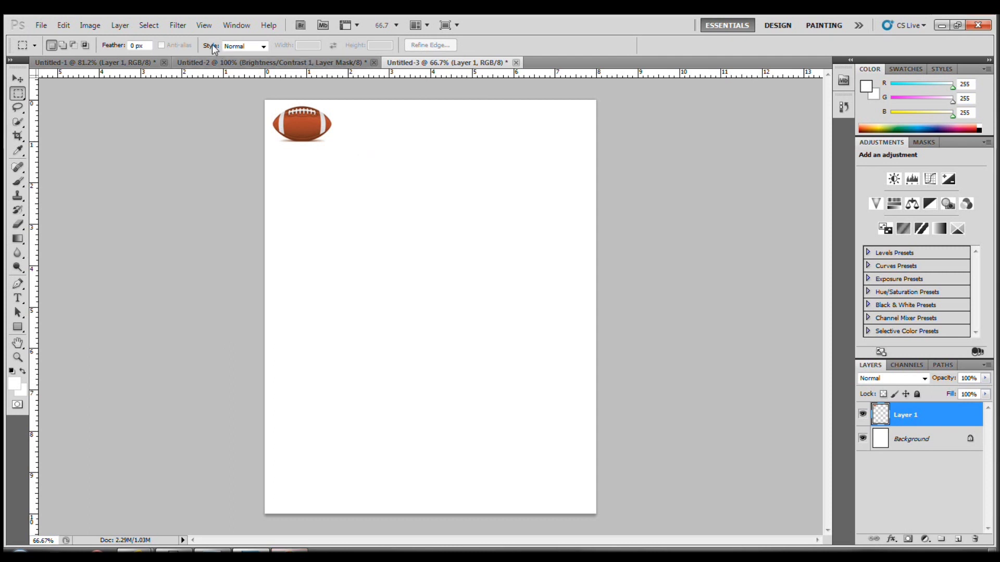
# - Paste the football onto the Untitled-3 page, then undo that paste
pyautogui.click(64, 25)
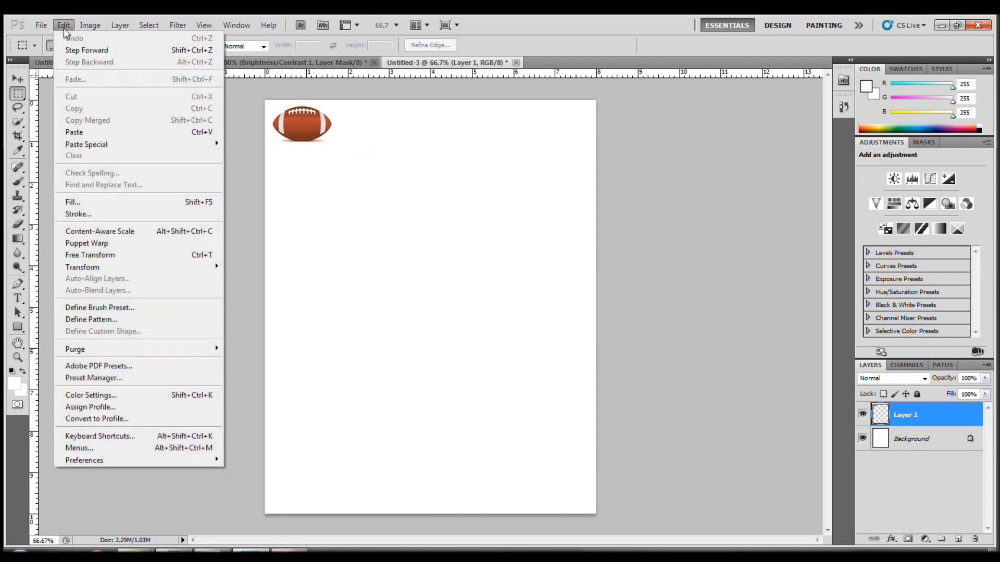
pyautogui.click(133, 134)
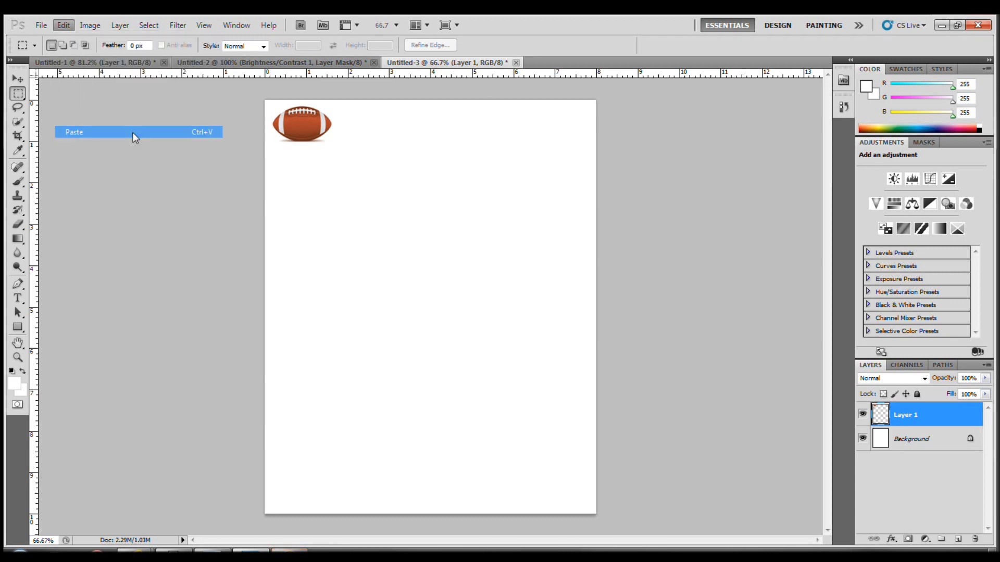
pyautogui.click(64, 25)
pyautogui.click(72, 42)
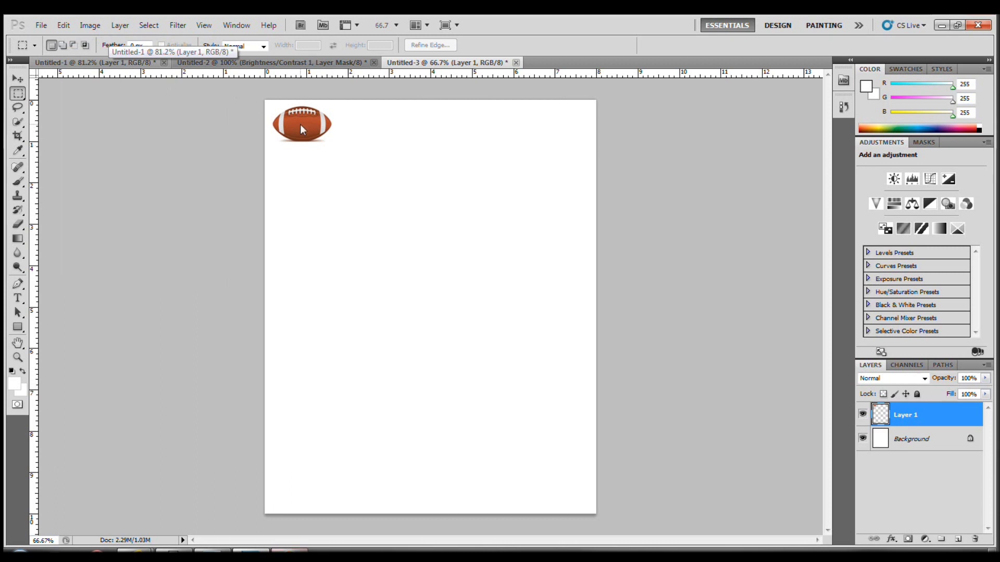
pyautogui.click(19, 79)
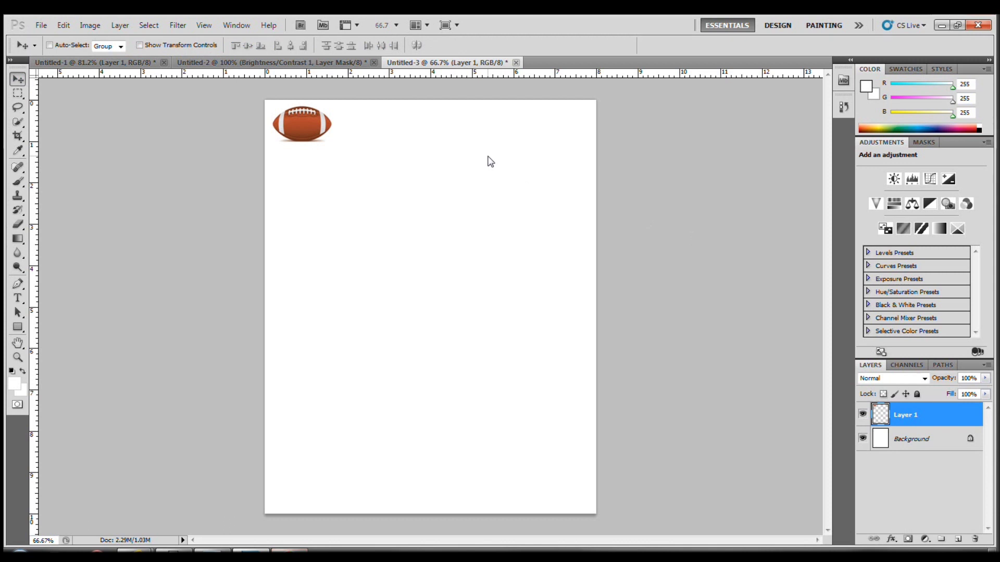
# - Paste a second football and place it beside the first in the top row
pyautogui.hotkey('ctrl', 'v')
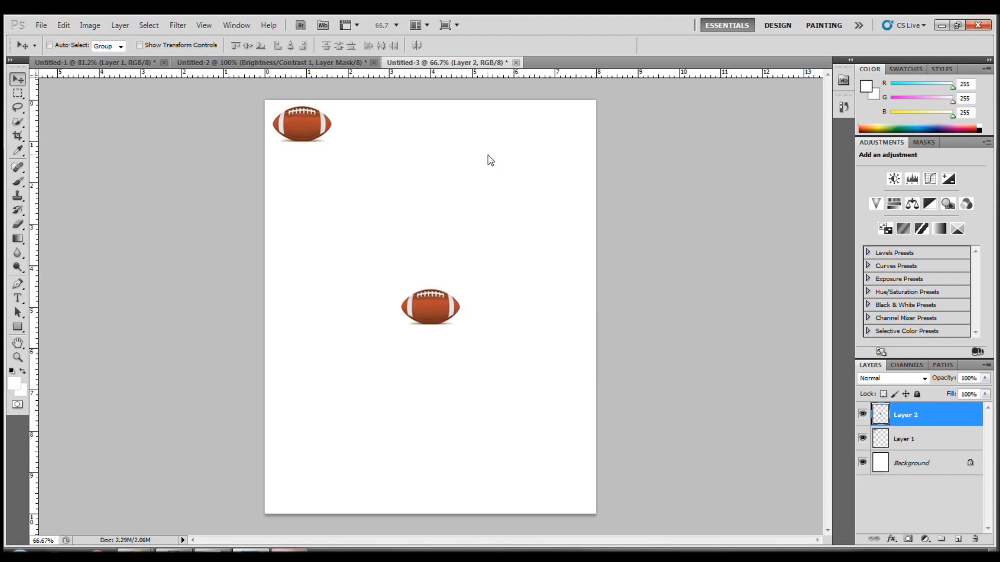
pyautogui.click(62, 26)
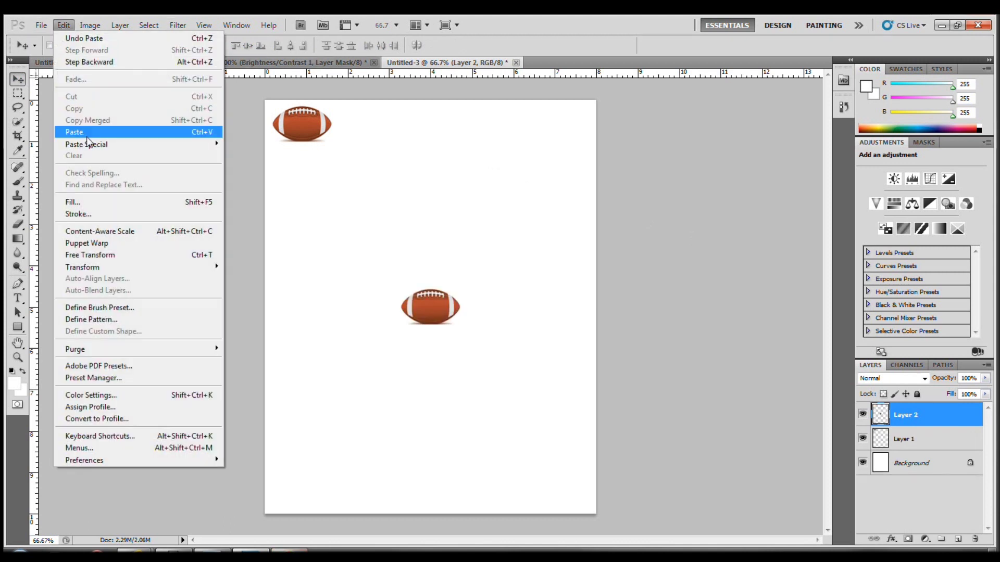
pyautogui.click(666, 48)
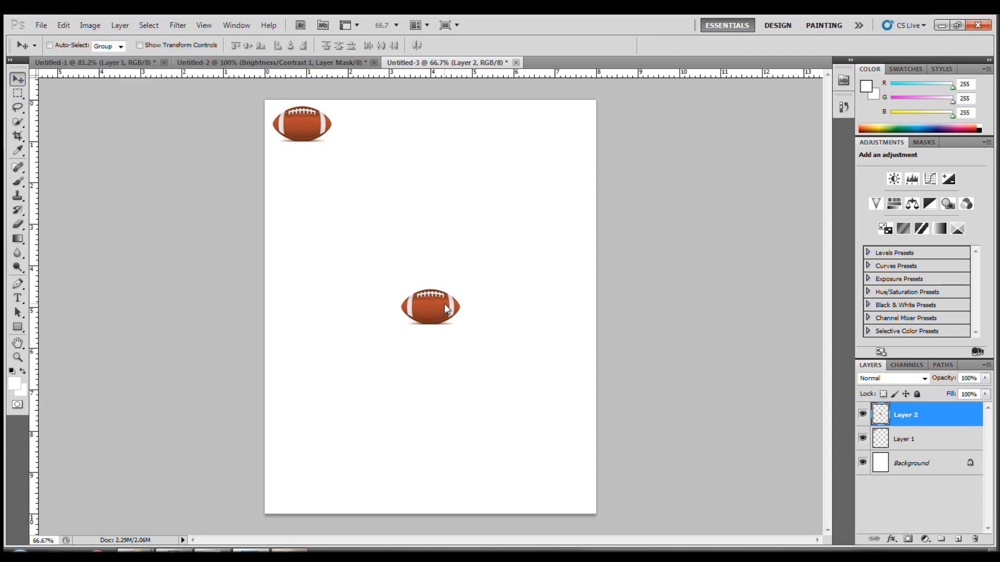
pyautogui.moveTo(436, 311); pyautogui.dragTo(374, 129)
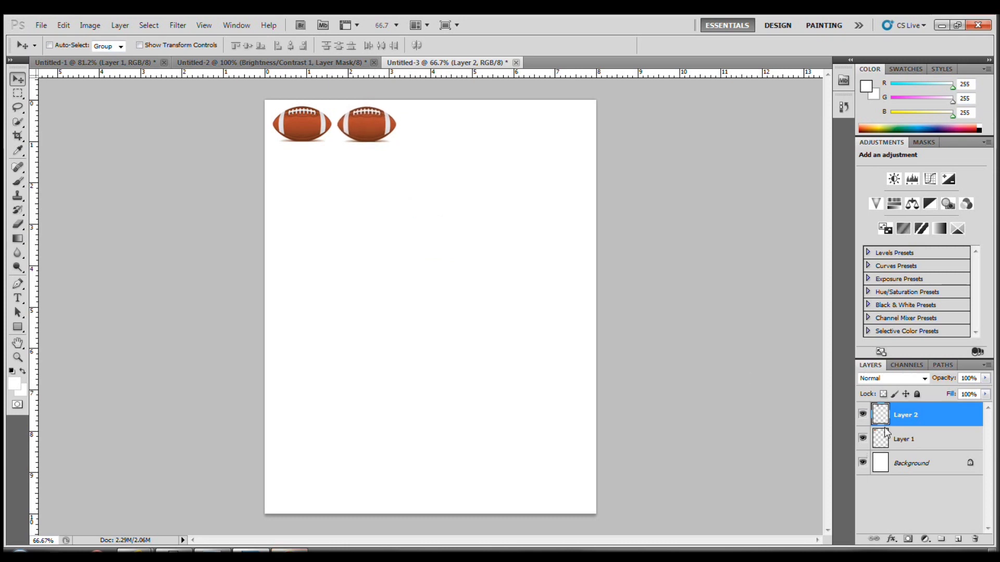
pyautogui.rightClick(933, 417)
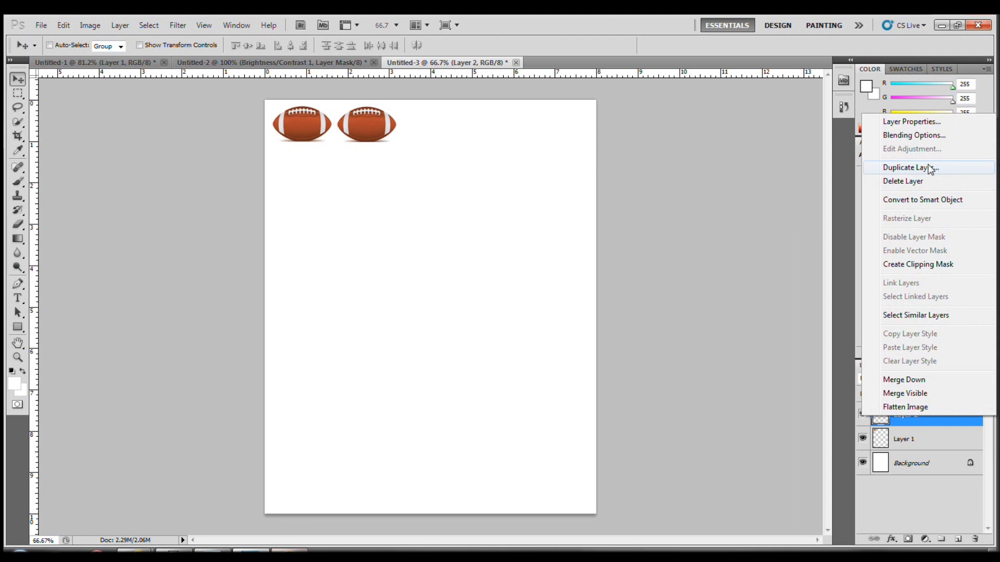
pyautogui.click(666, 55)
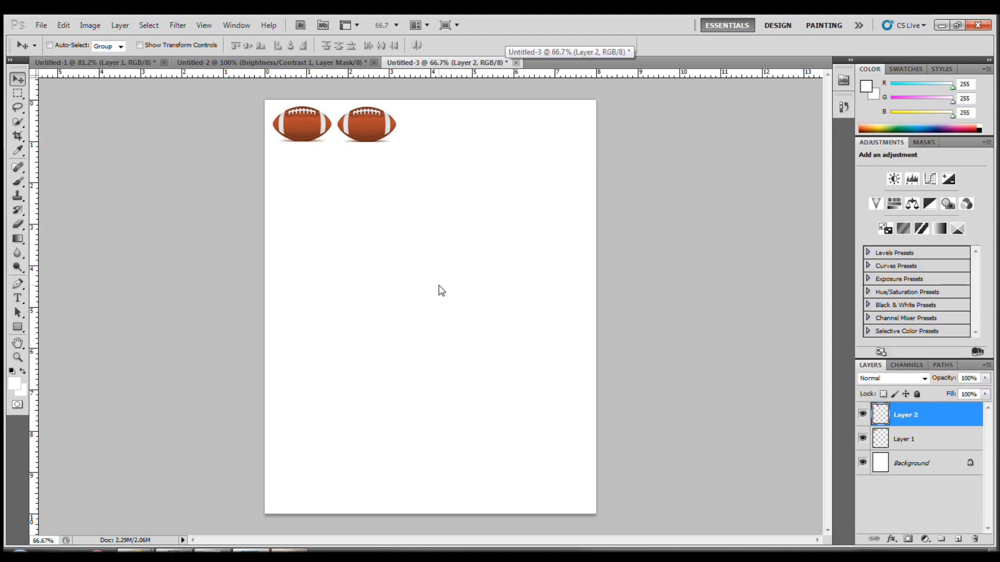
# - Paste two more footballs and place them third and fourth in the top row
pyautogui.hotkey('ctrl', 'v')
pyautogui.moveTo(424, 310); pyautogui.dragTo(432, 140)
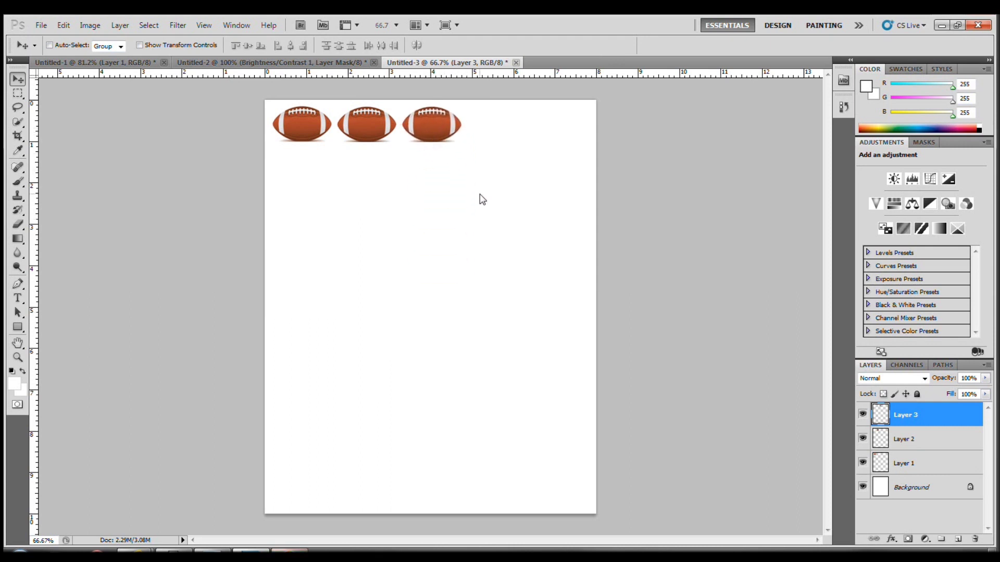
pyautogui.hotkey('ctrl', 'v')
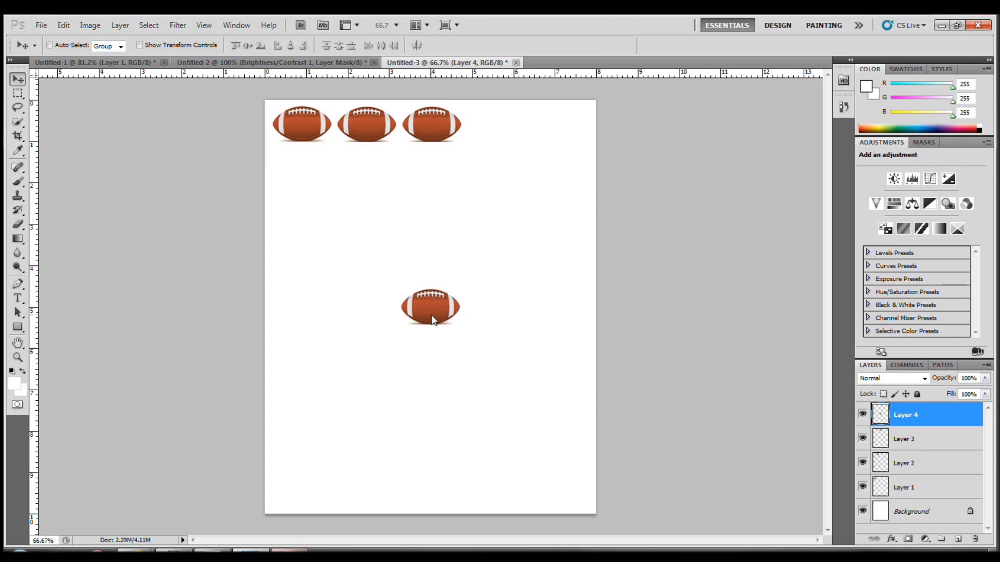
pyautogui.moveTo(431, 314); pyautogui.dragTo(439, 281)
pyautogui.moveTo(474, 210); pyautogui.dragTo(502, 142)
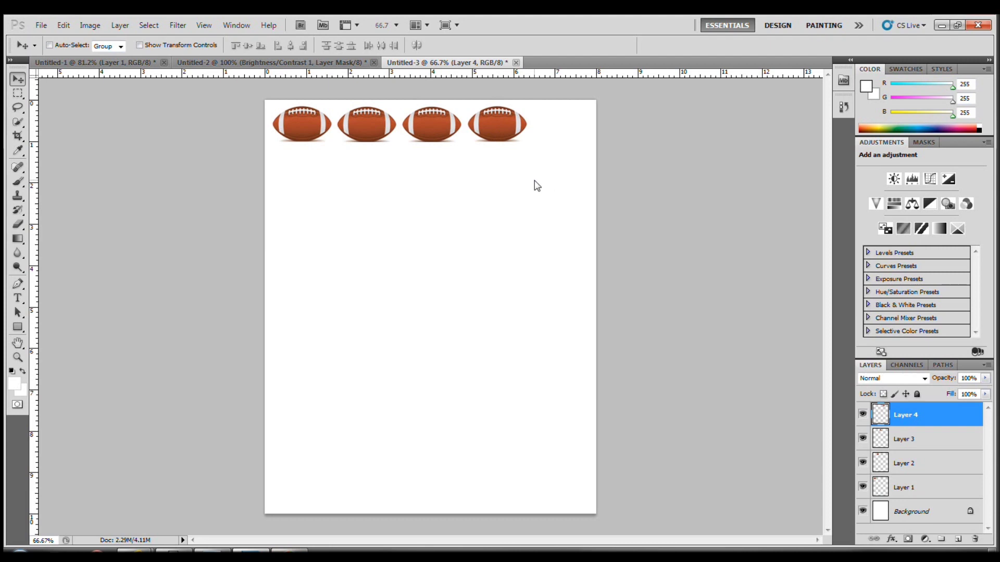
# - Paste a fifth football and fine-position it at the end of the top row
pyautogui.click(65, 25)
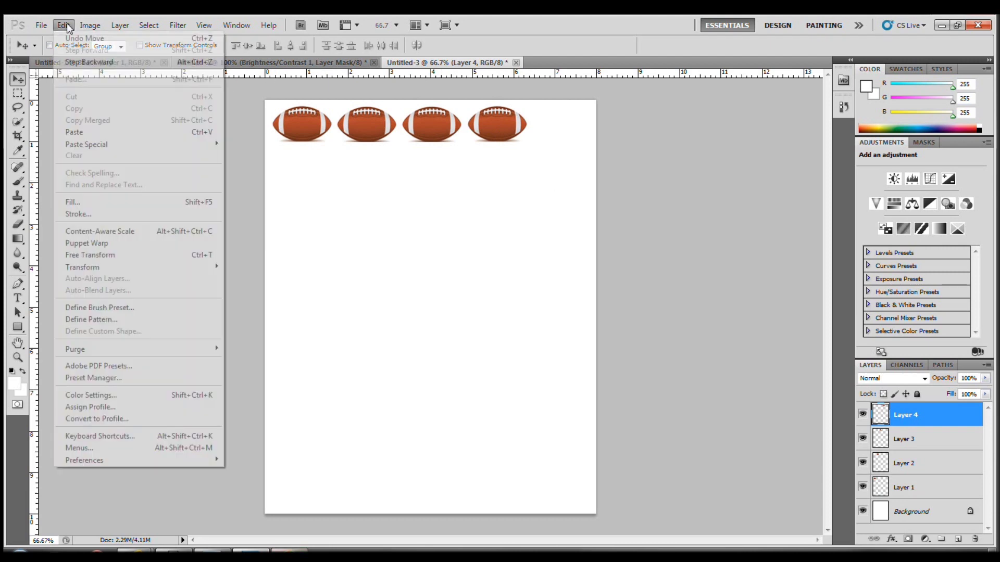
pyautogui.click(78, 132)
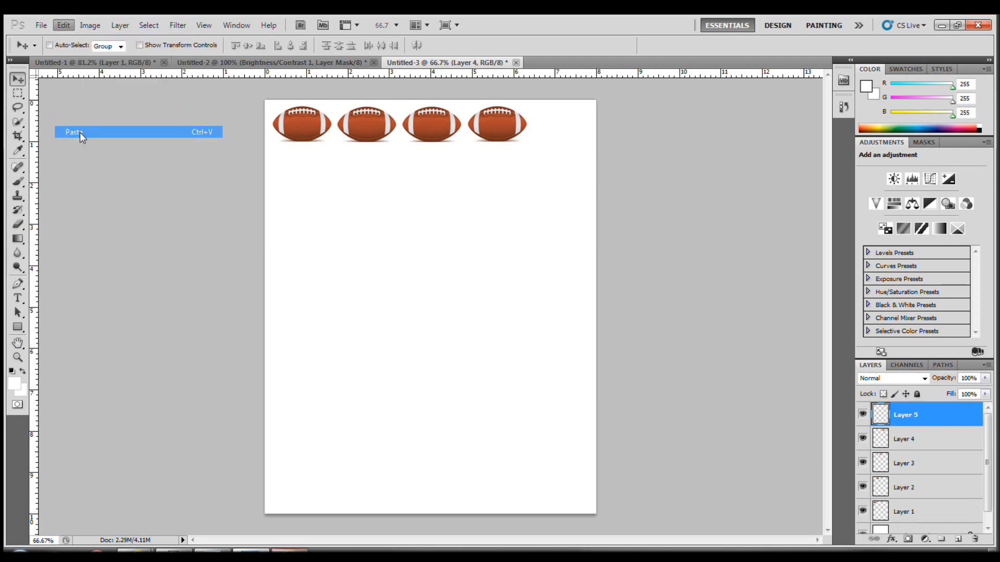
pyautogui.moveTo(423, 314); pyautogui.dragTo(563, 137)
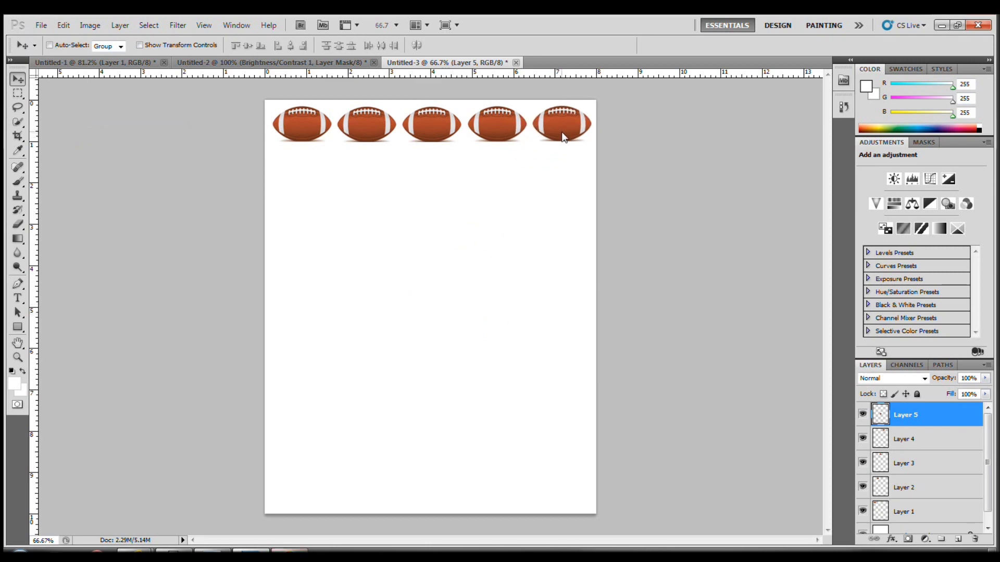
pyautogui.moveTo(563, 137)
pyautogui.mouseDown()
pyautogui.moveTo(546, 205)
pyautogui.moveTo(565, 125)
pyautogui.moveTo(570, 137)
pyautogui.moveTo(549, 131)
pyautogui.moveTo(558, 133)
pyautogui.mouseUp()
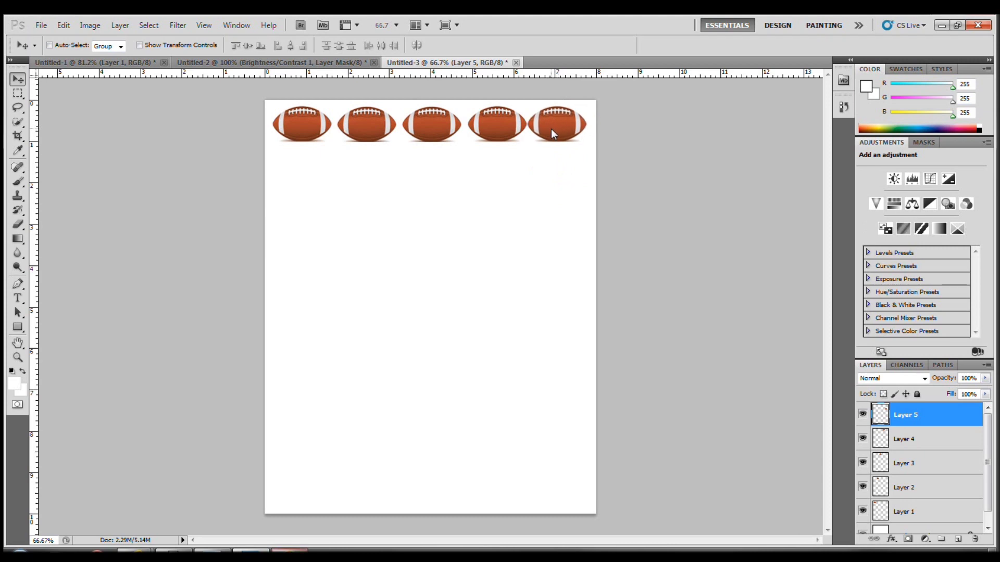
pyautogui.moveTo(553, 130); pyautogui.dragTo(559, 133)
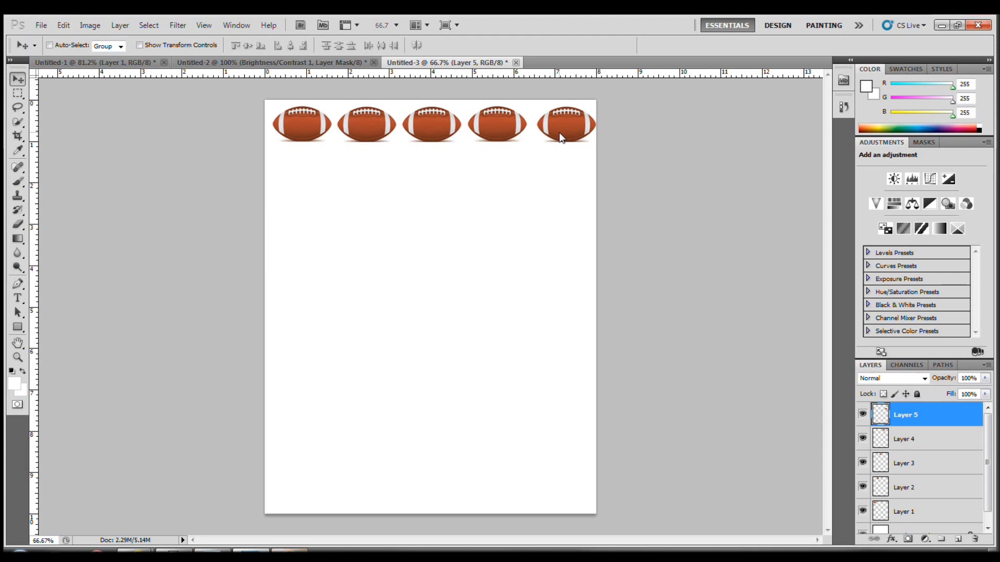
pyautogui.moveTo(560, 138); pyautogui.dragTo(560, 134)
pyautogui.press('Left')
pyautogui.press('Left')
pyautogui.press('Left')
pyautogui.press('Left')
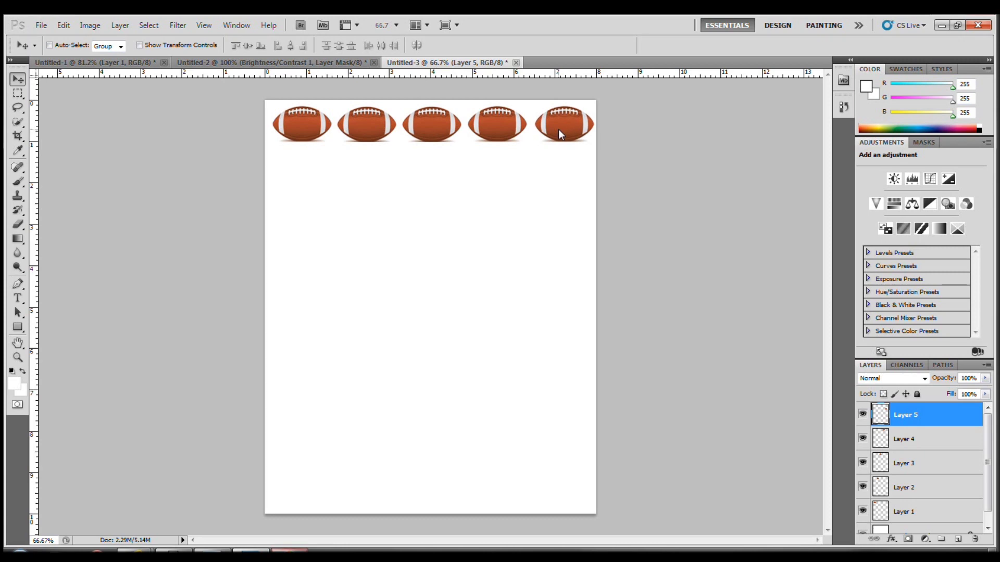
pyautogui.moveTo(558, 130); pyautogui.dragTo(557, 129)
# - Fine-tune the fifth football so it lines up with the other four
pyautogui.press('Left')
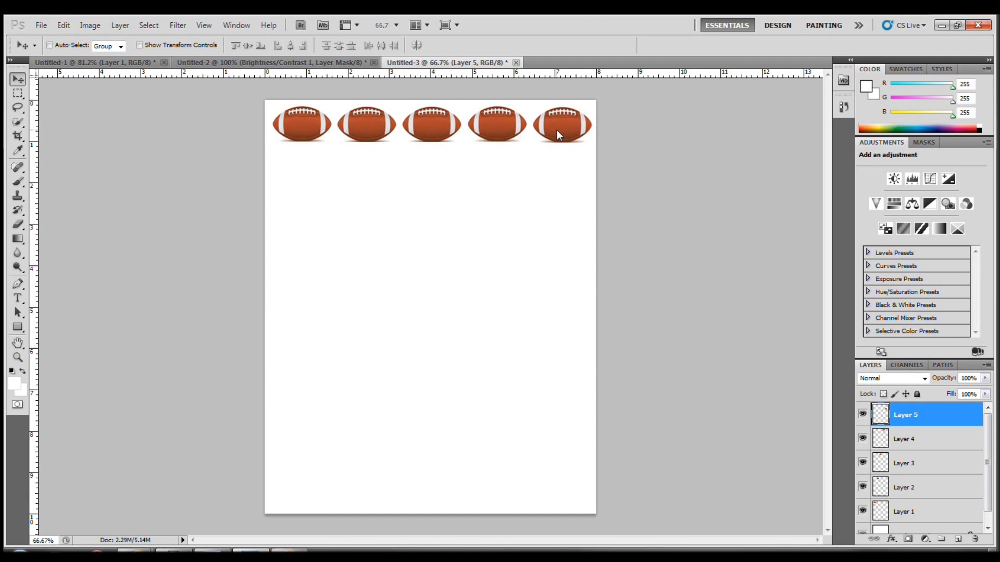
pyautogui.moveTo(557, 131); pyautogui.dragTo(555, 129)
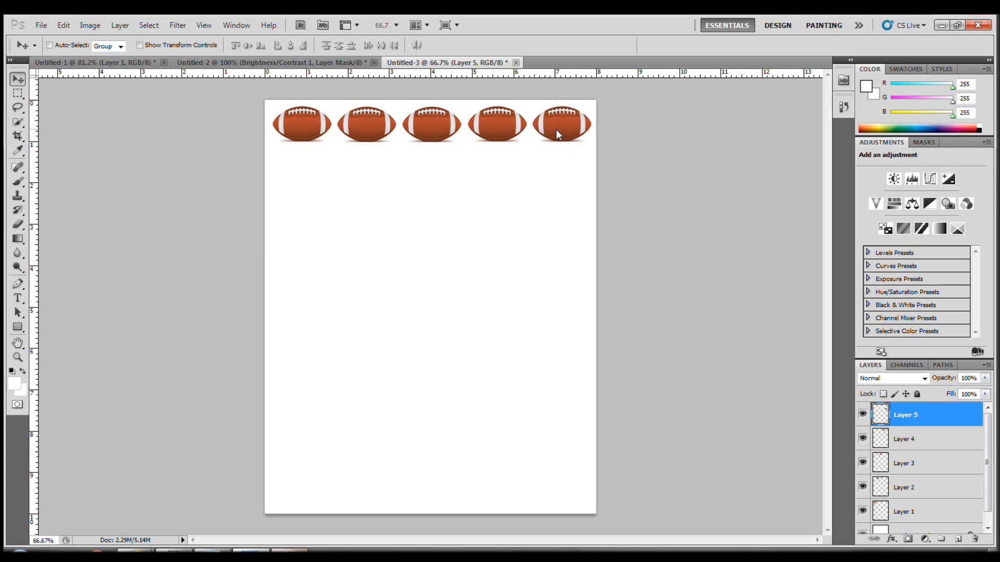
pyautogui.moveTo(556, 129); pyautogui.dragTo(555, 129)
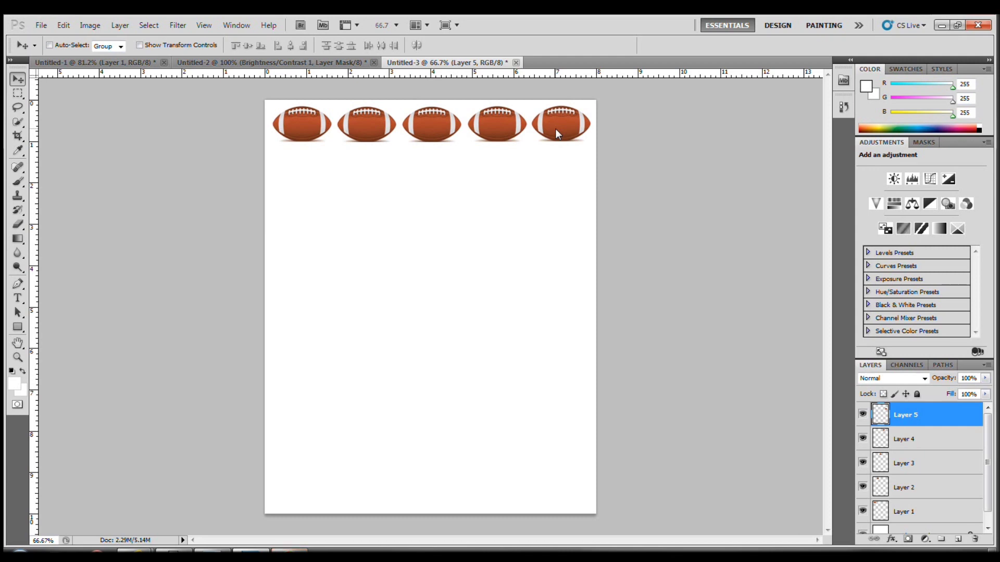
pyautogui.moveTo(555, 130); pyautogui.dragTo(554, 129)
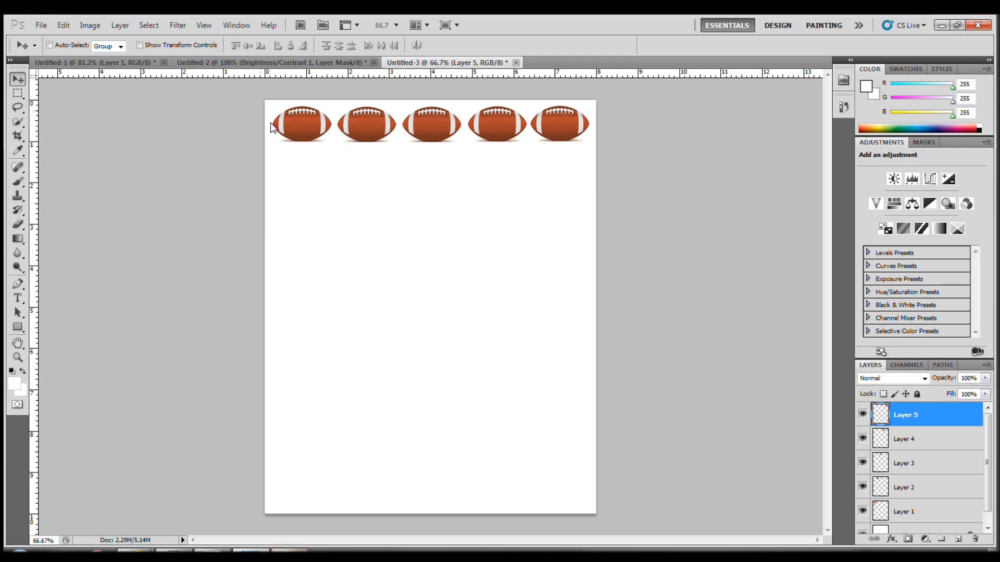
# - Nudge each of the five footballs in turn to even out the row's spacing
pyautogui.keyDown('ctrl'); pyautogui.click(305, 123); pyautogui.keyUp('ctrl')
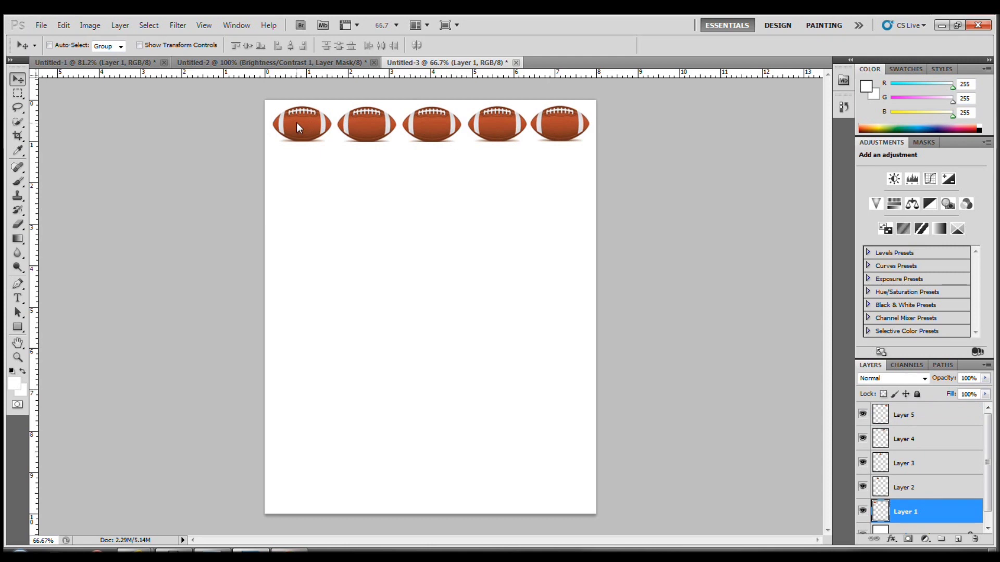
pyautogui.moveTo(296, 123); pyautogui.dragTo(297, 124)
pyautogui.keyDown('ctrl'); pyautogui.click(372, 129); pyautogui.keyUp('ctrl')
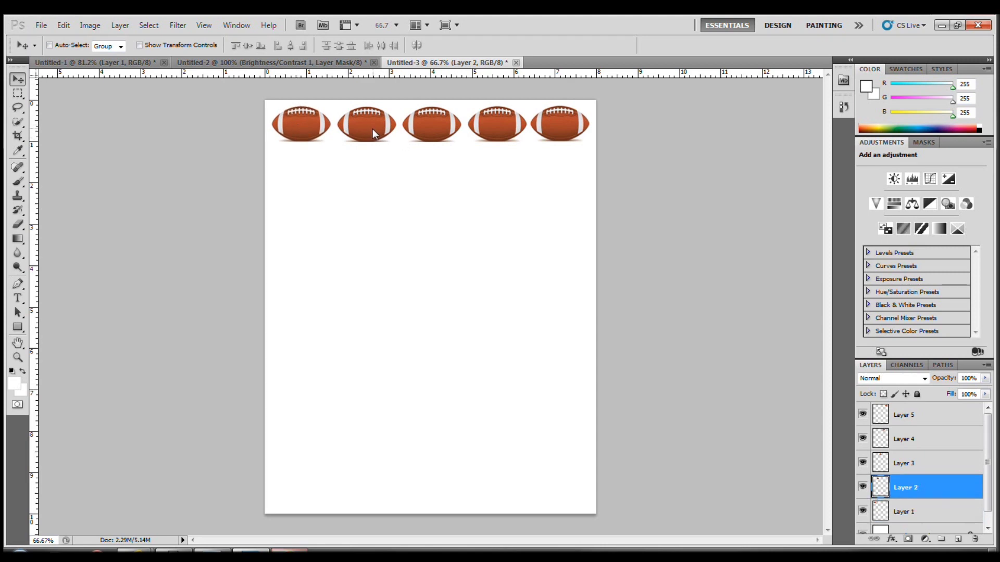
pyautogui.moveTo(373, 129); pyautogui.dragTo(373, 129)
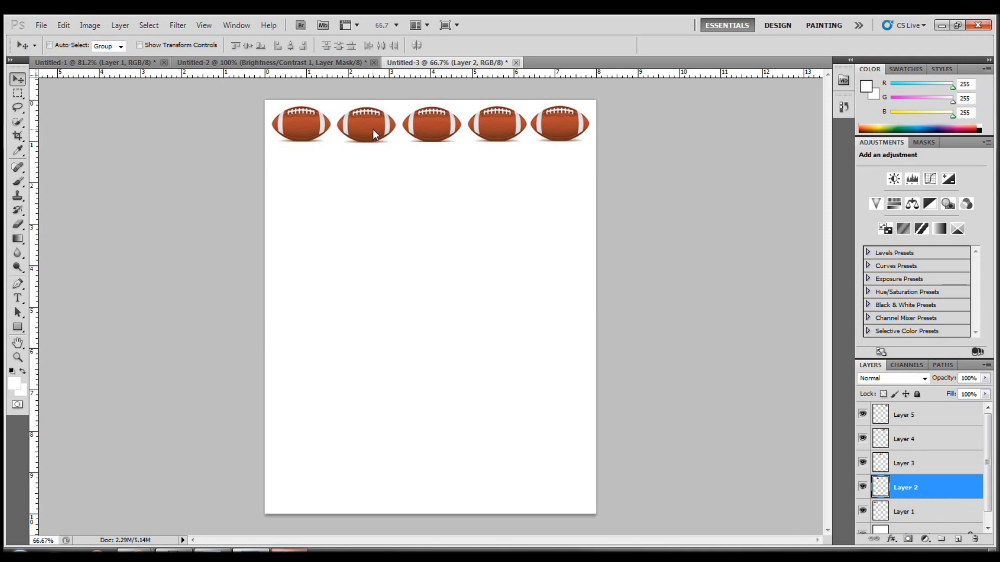
pyautogui.keyDown('ctrl'); pyautogui.click(422, 125); pyautogui.keyUp('ctrl')
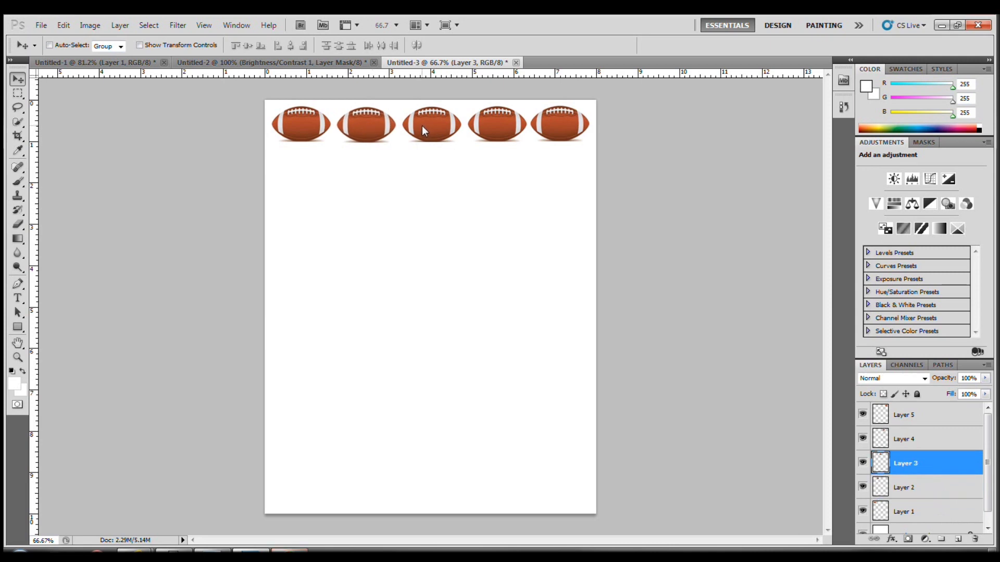
pyautogui.moveTo(422, 126); pyautogui.dragTo(422, 126)
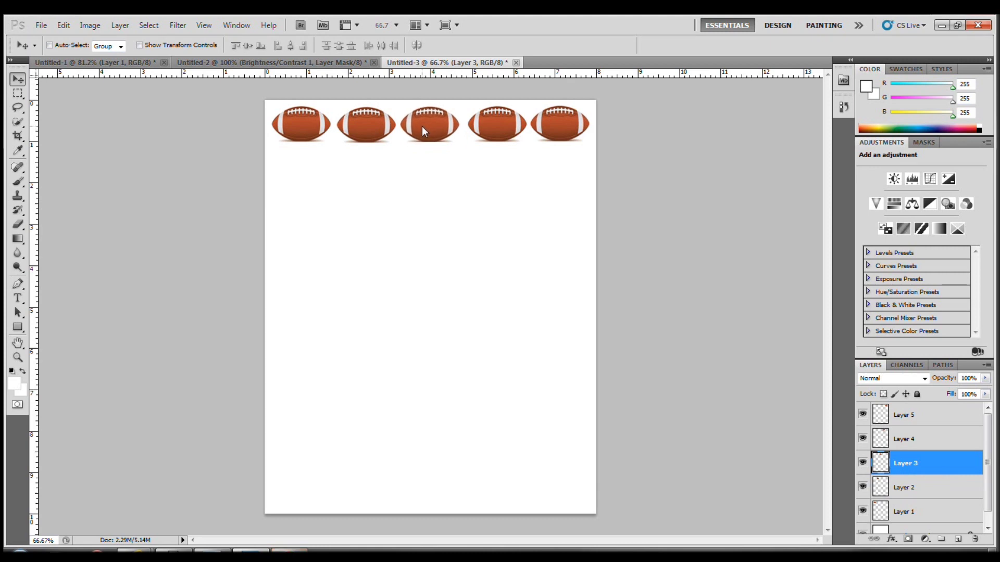
pyautogui.keyDown('ctrl'); pyautogui.click(496, 124); pyautogui.keyUp('ctrl')
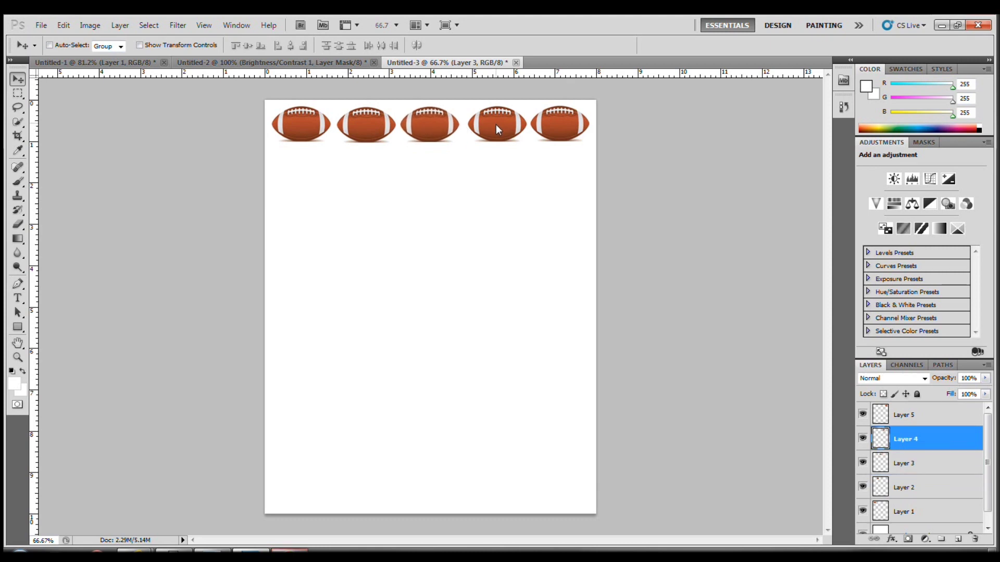
pyautogui.moveTo(498, 125); pyautogui.dragTo(496, 126)
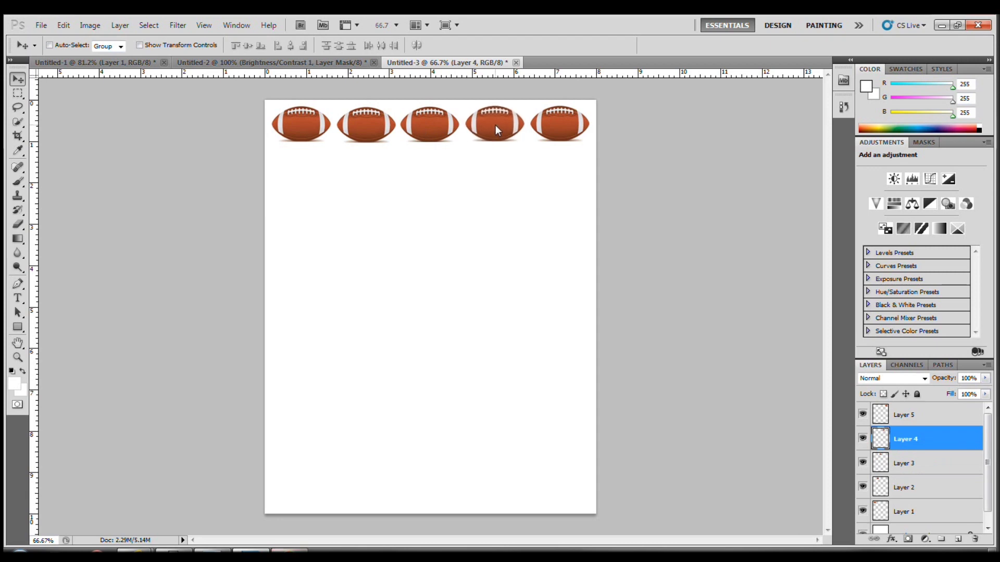
pyautogui.moveTo(495, 125); pyautogui.dragTo(493, 126)
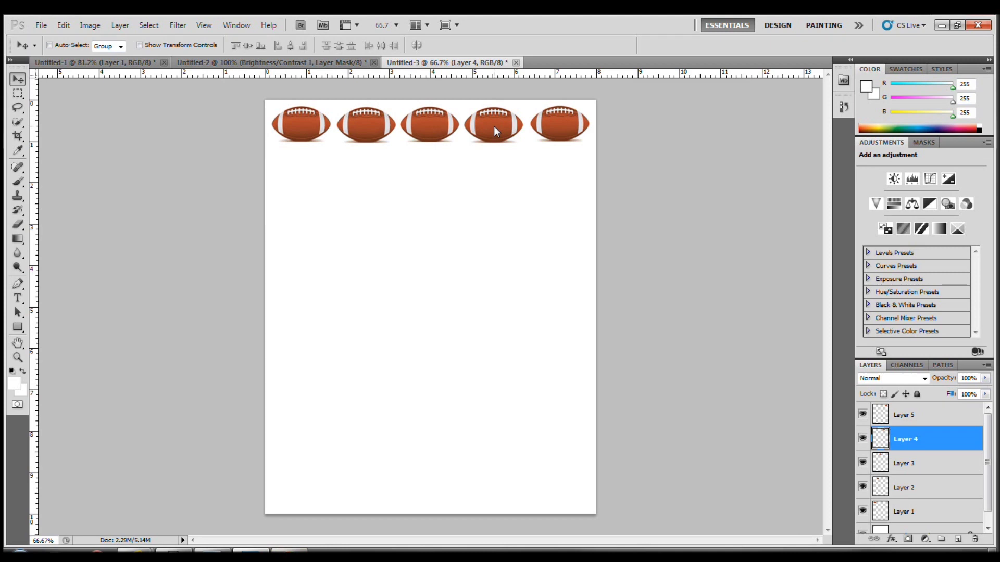
pyautogui.keyDown('ctrl'); pyautogui.click(560, 130); pyautogui.keyUp('ctrl')
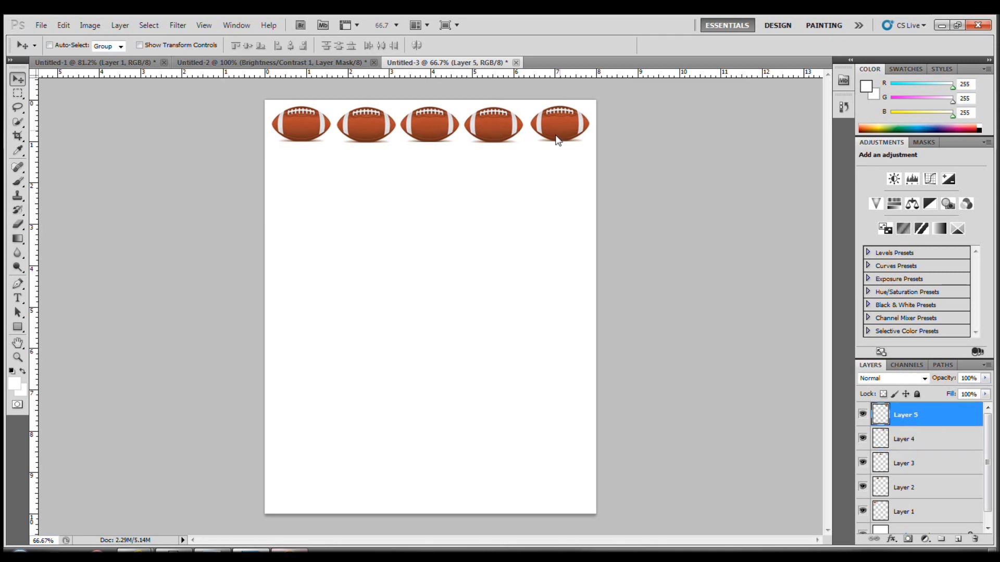
pyautogui.moveTo(555, 136); pyautogui.dragTo(554, 132)
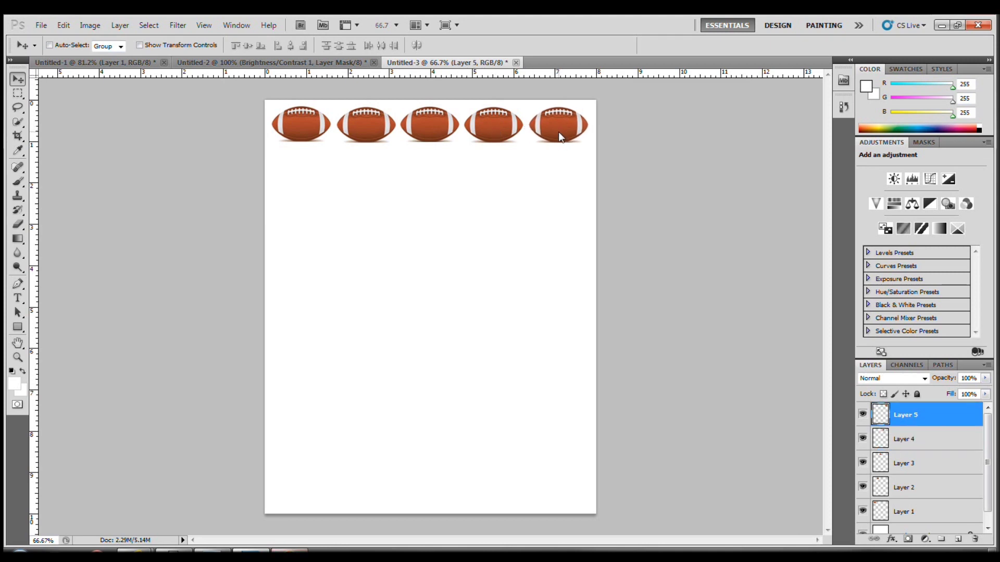
pyautogui.moveTo(557, 131); pyautogui.dragTo(559, 132)
# - Select all five football layers, Layer 1 through Layer 5, in the Layers panel
pyautogui.click(987, 529)
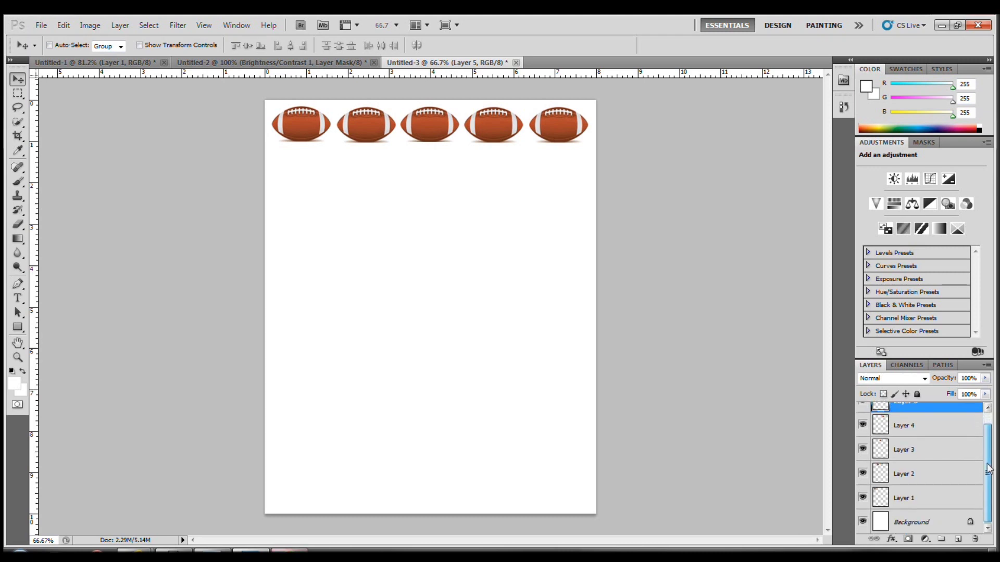
pyautogui.keyDown('shift'); pyautogui.click(911, 498); pyautogui.keyUp('shift')
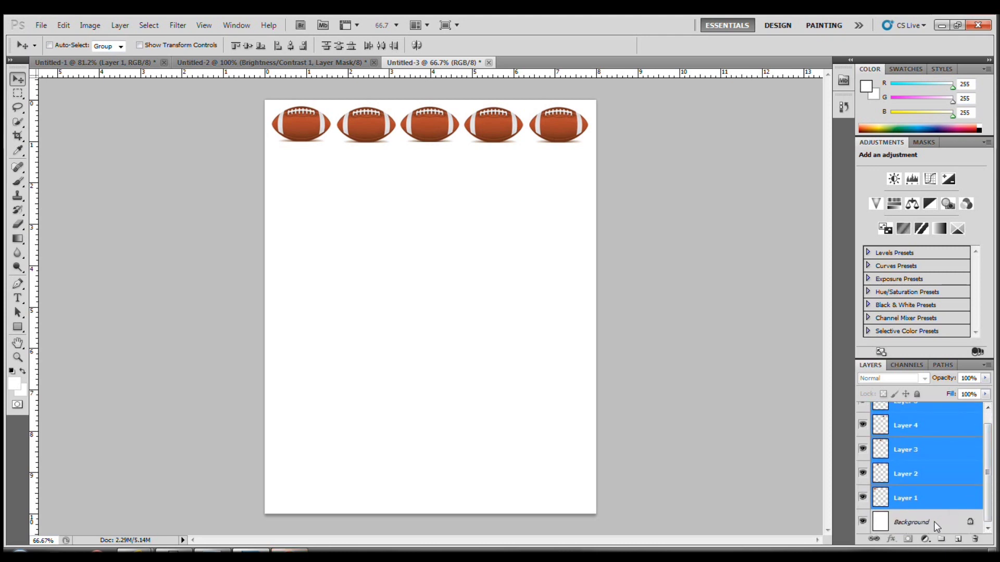
pyautogui.click(872, 542)
pyautogui.moveTo(993, 508); pyautogui.dragTo(991, 471)
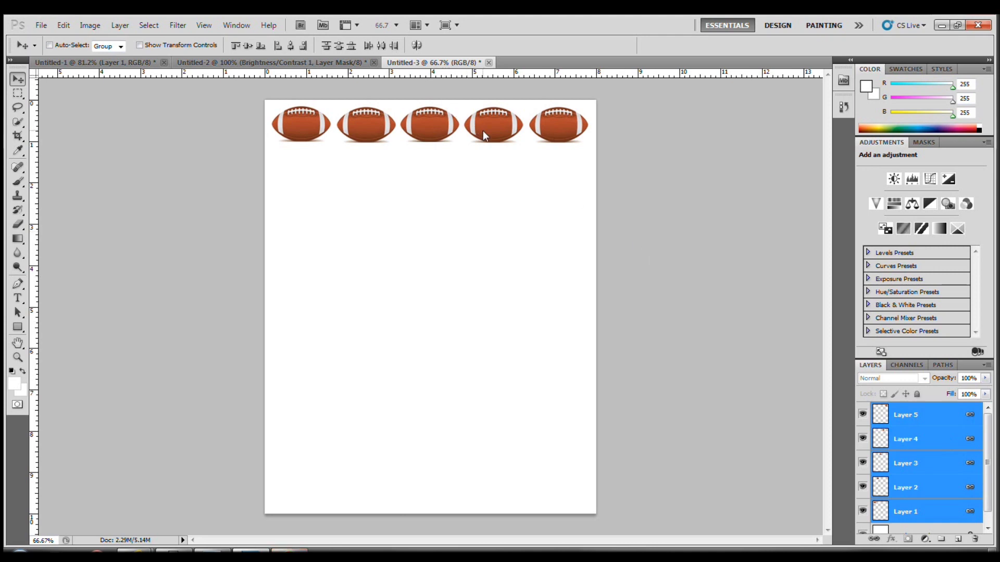
pyautogui.moveTo(488, 126); pyautogui.dragTo(469, 283)
pyautogui.click(63, 25)
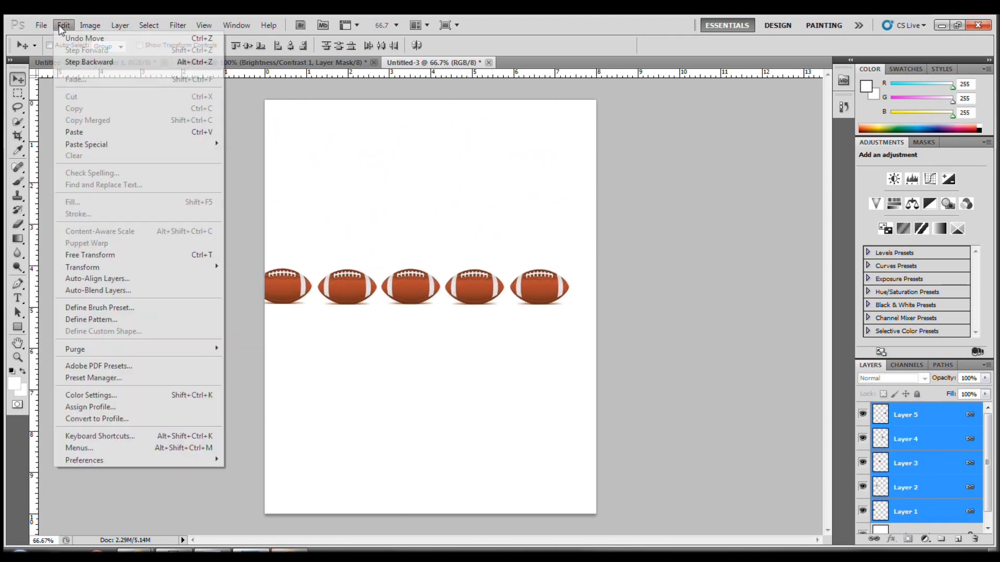
pyautogui.click(84, 38)
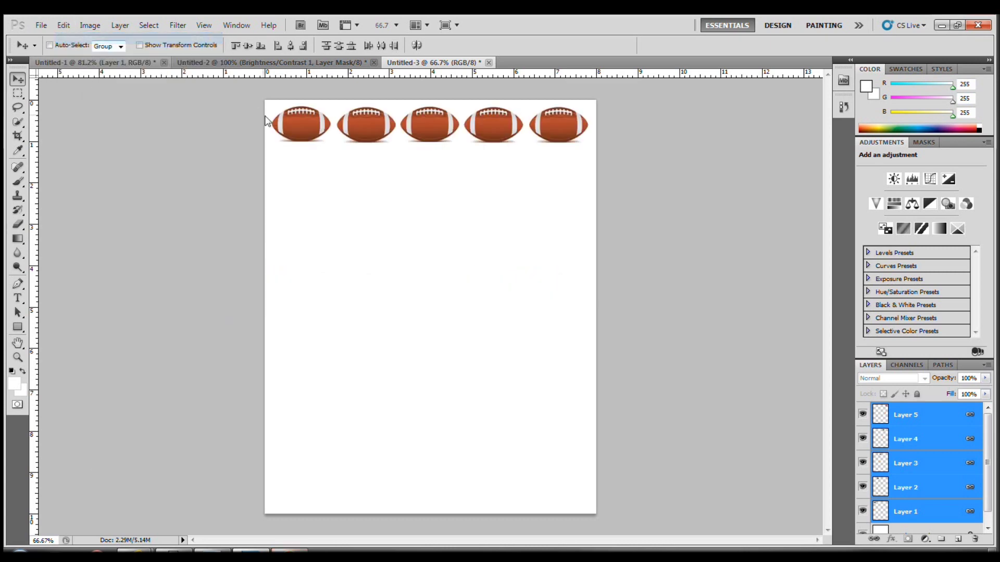
# - Duplicate the five football layers and drag the copies just below the first row
pyautogui.rightClick(927, 437)
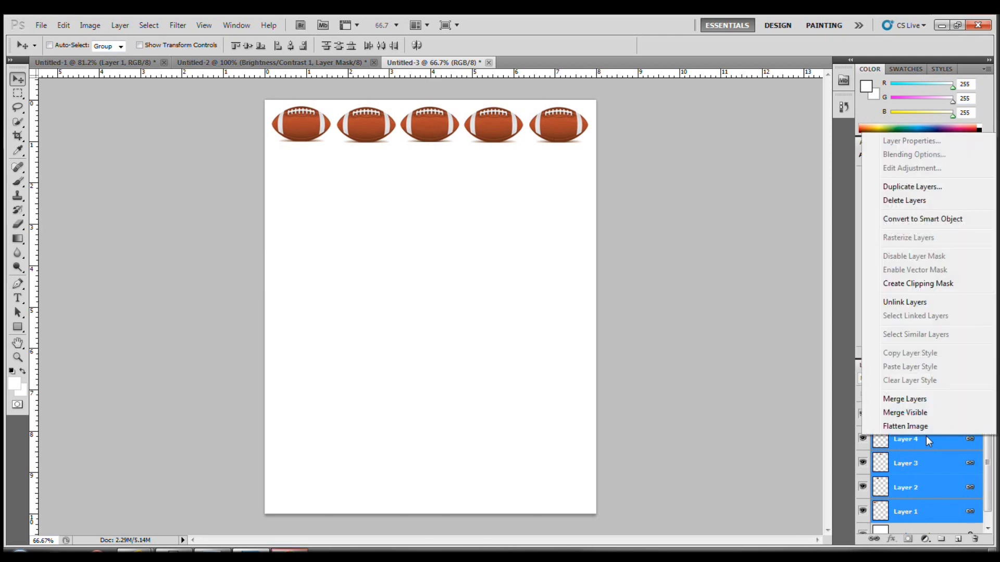
pyautogui.click(918, 189)
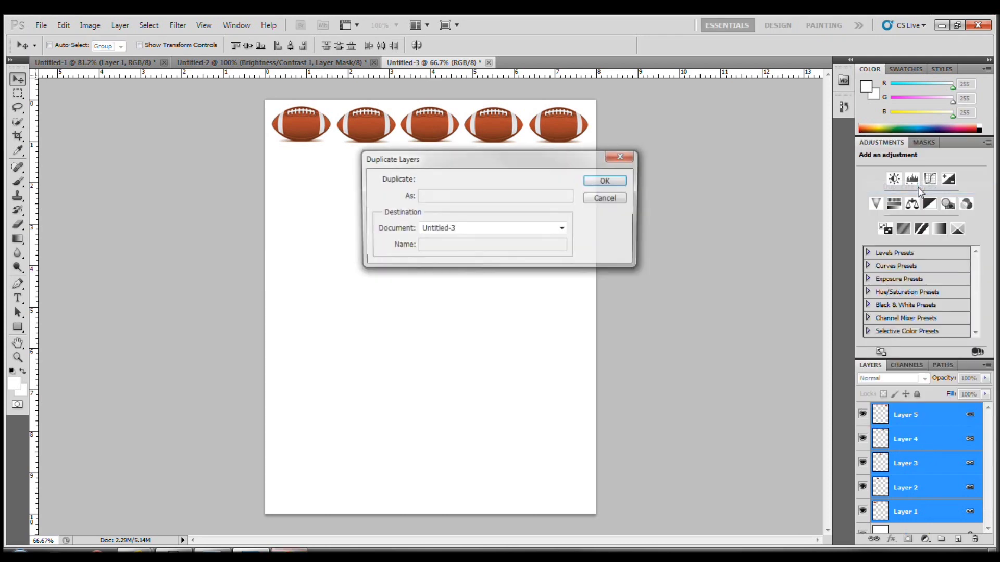
pyautogui.click(608, 183)
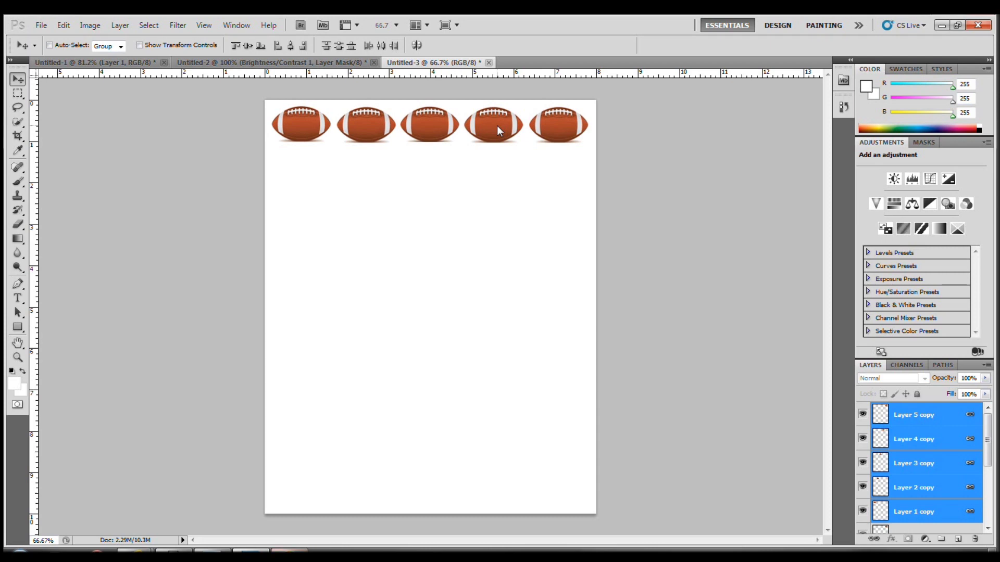
pyautogui.moveTo(496, 127); pyautogui.dragTo(495, 166)
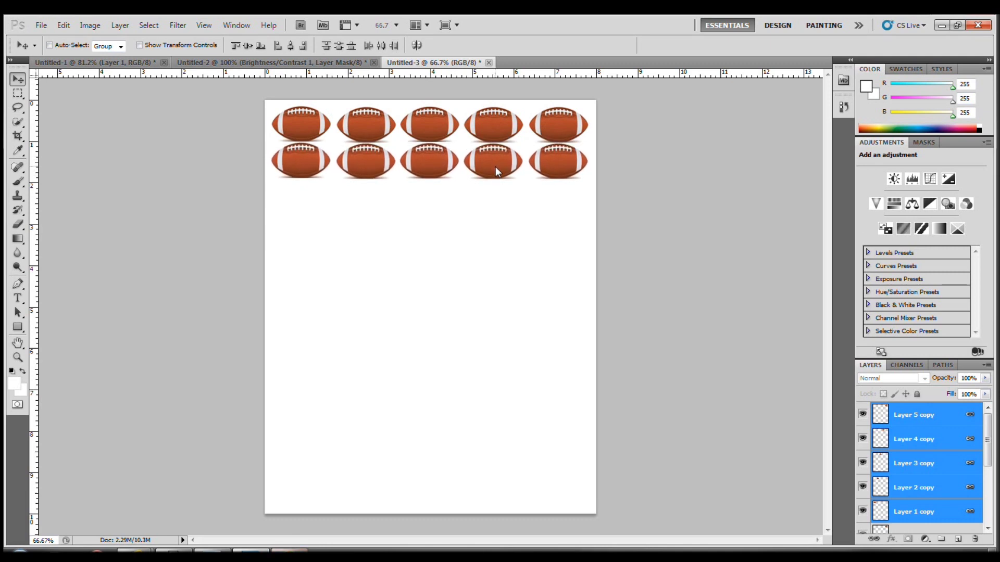
pyautogui.hotkey('shift', 'Down')
pyautogui.hotkey('shift', 'Down')
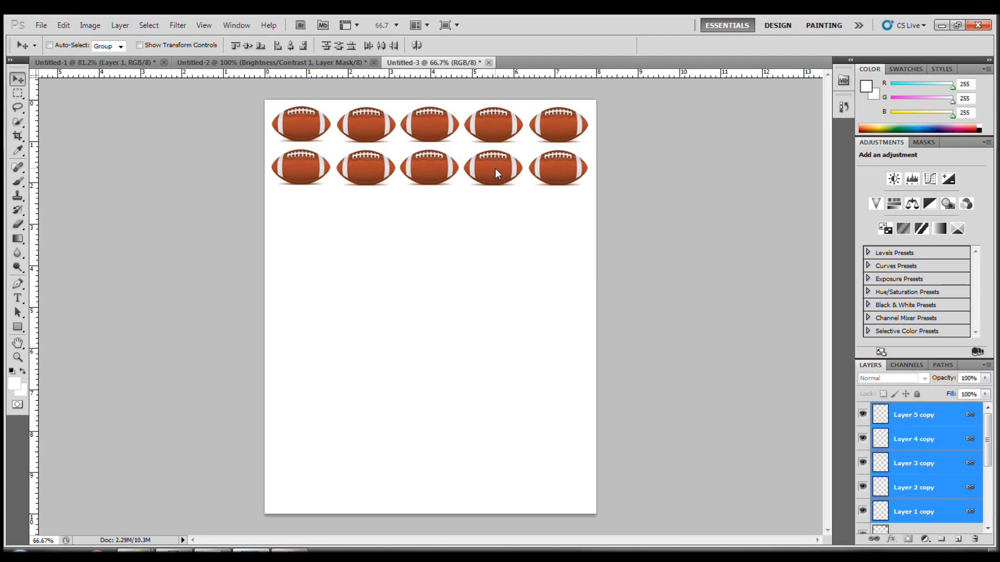
# - Duplicate the second-row football layers and drag the copies down into a third row
pyautogui.rightClick(938, 438)
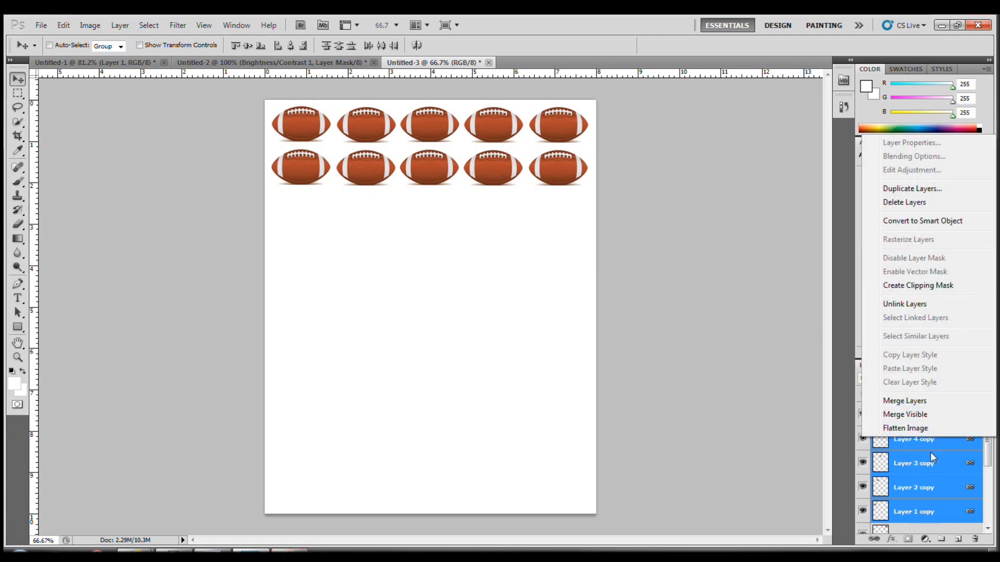
pyautogui.click(930, 452)
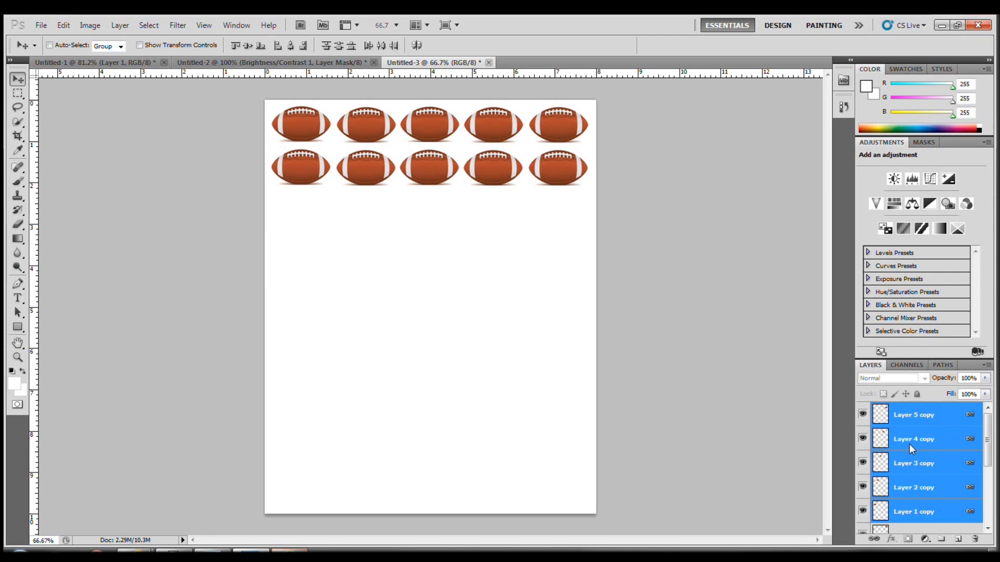
pyautogui.rightClick(927, 437)
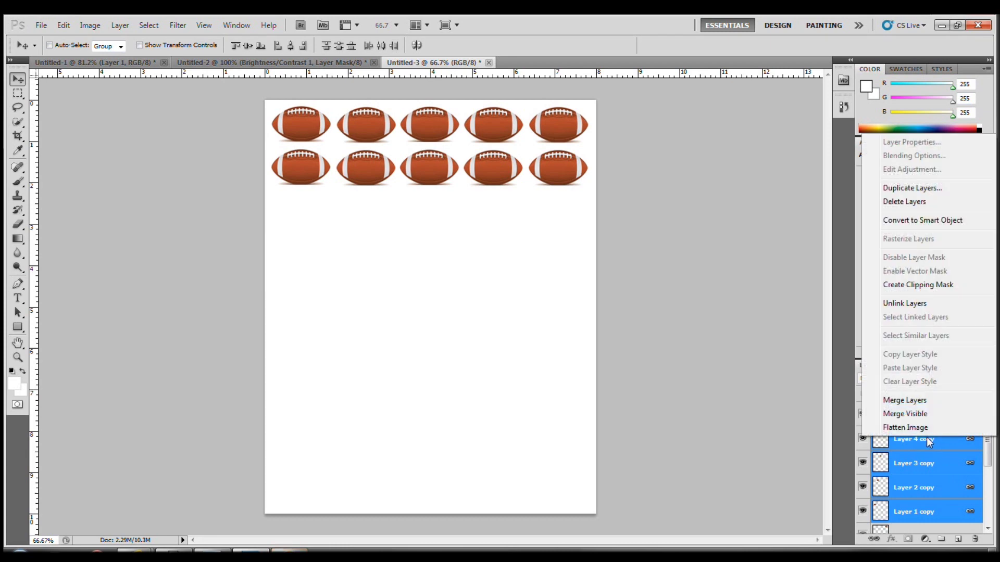
pyautogui.click(938, 188)
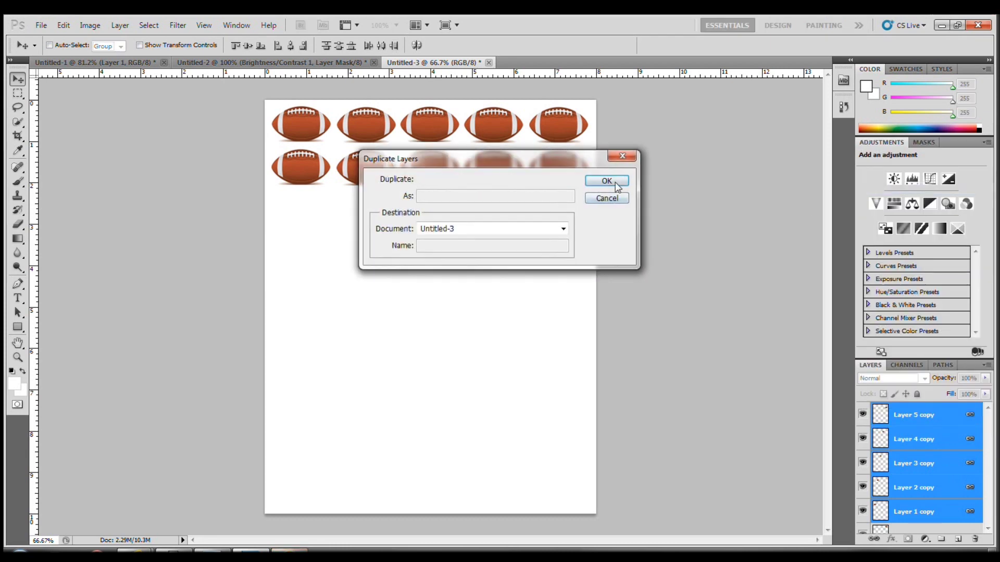
pyautogui.click(607, 184)
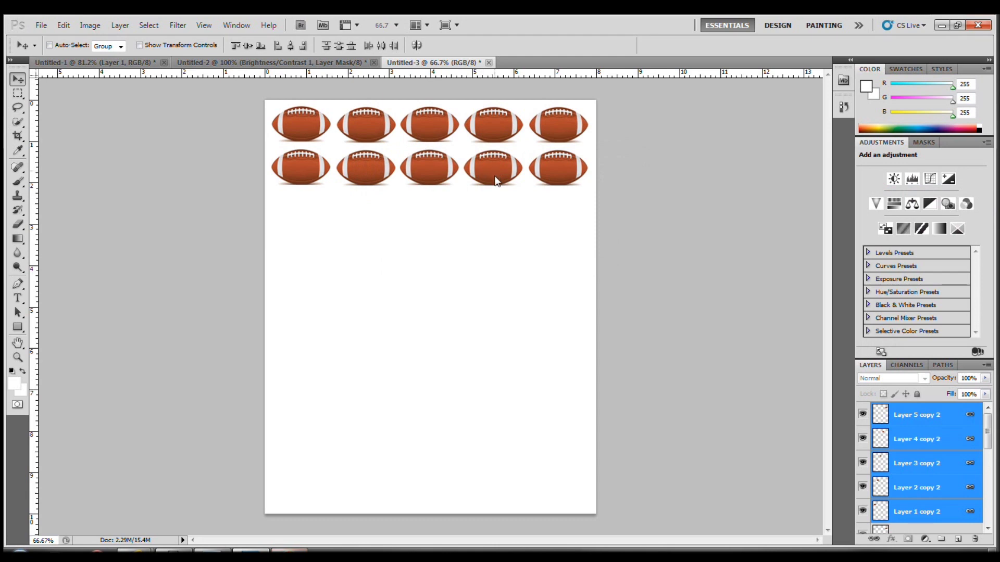
pyautogui.moveTo(495, 177); pyautogui.dragTo(498, 210)
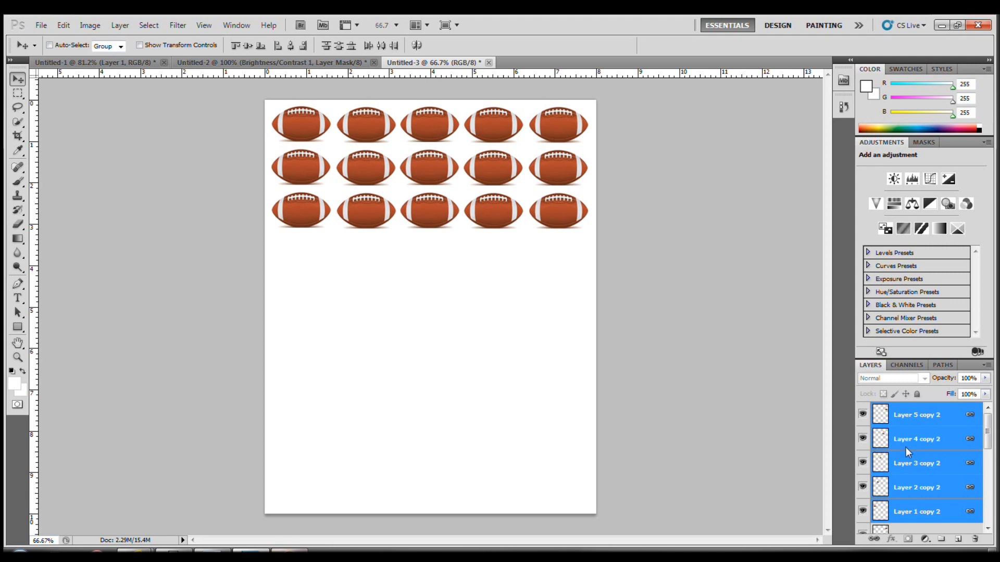
# - Duplicate the third-row layers and drag the copies down into a fourth row
pyautogui.rightClick(917, 439)
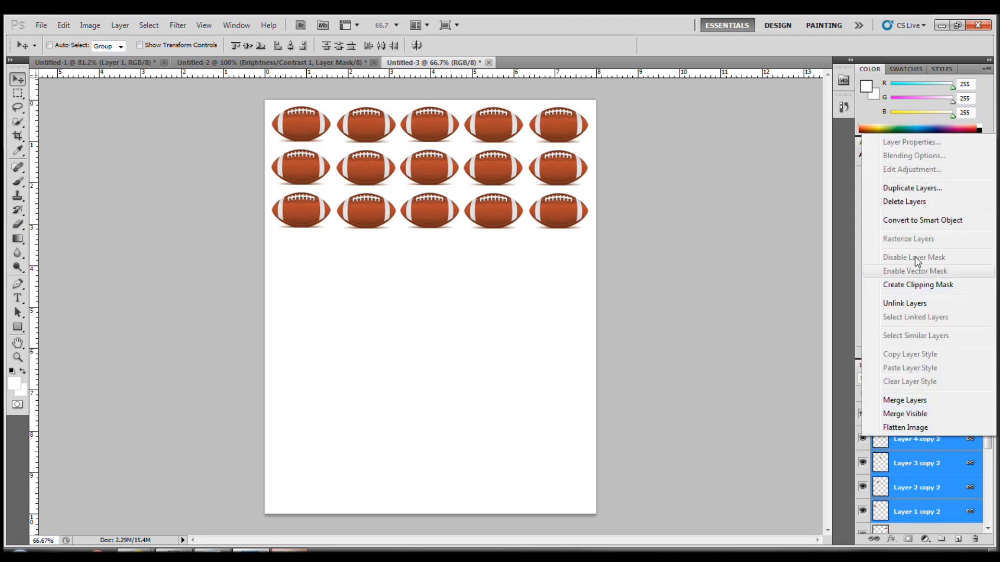
pyautogui.click(931, 189)
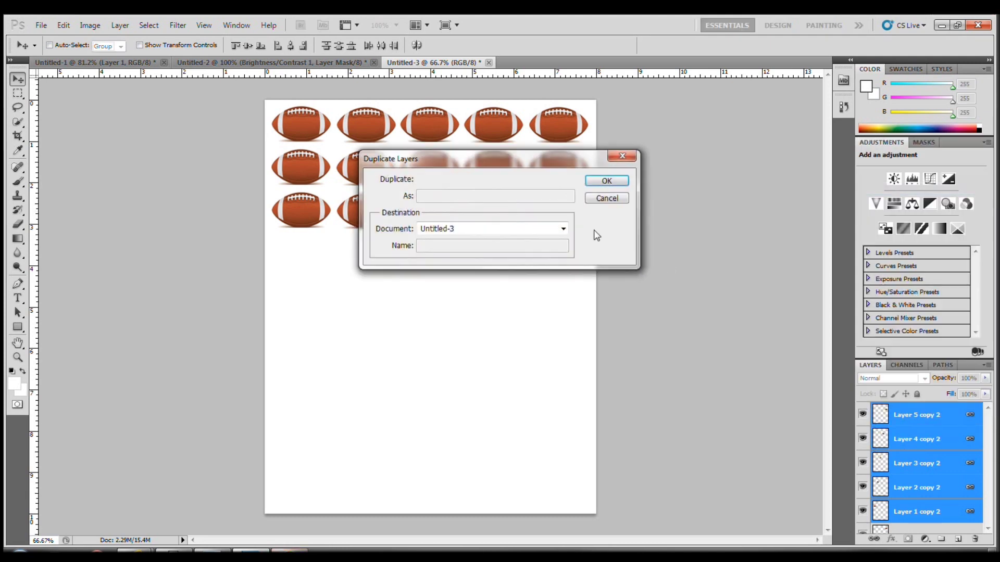
pyautogui.click(606, 184)
pyautogui.moveTo(432, 211); pyautogui.dragTo(433, 255)
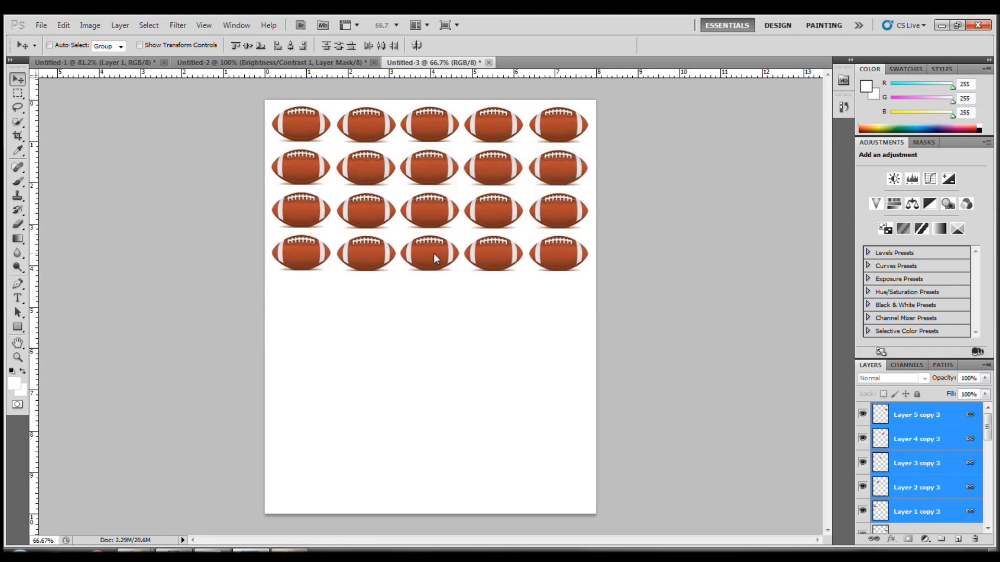
pyautogui.click(939, 428)
pyautogui.click(939, 411)
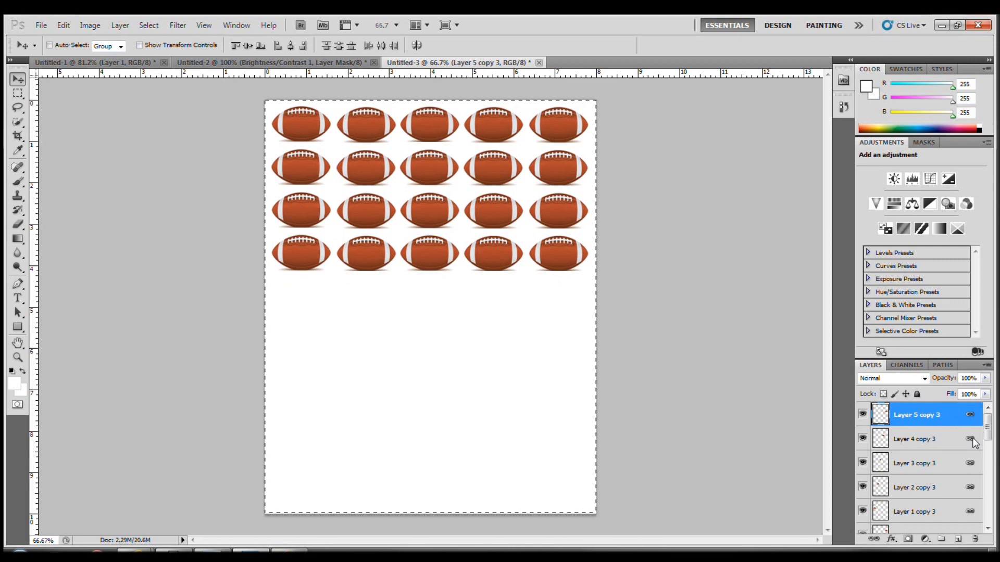
pyautogui.click(952, 439)
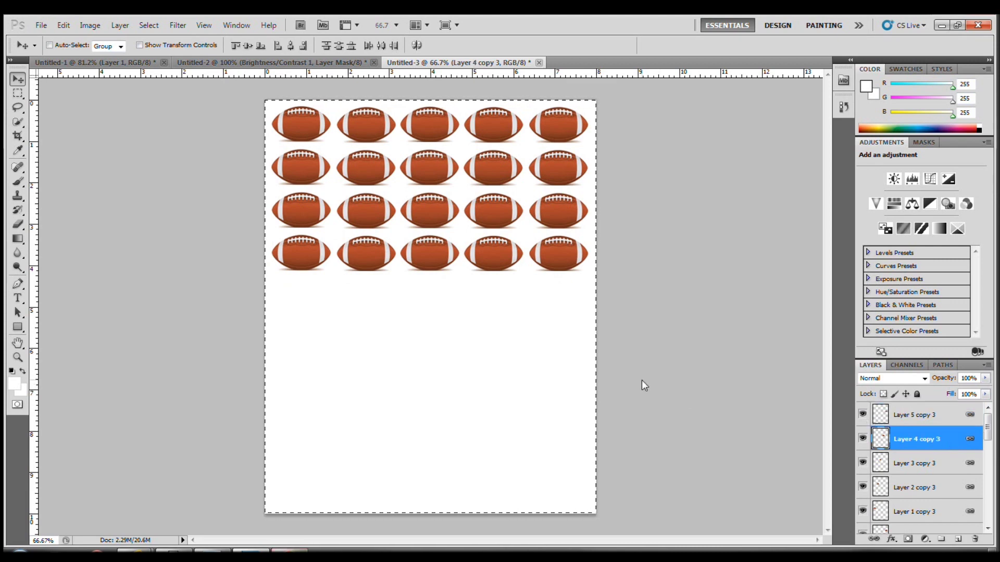
# - Duplicate Layer 5 copy 3 to create Layer 5 copy 4
pyautogui.click(928, 416)
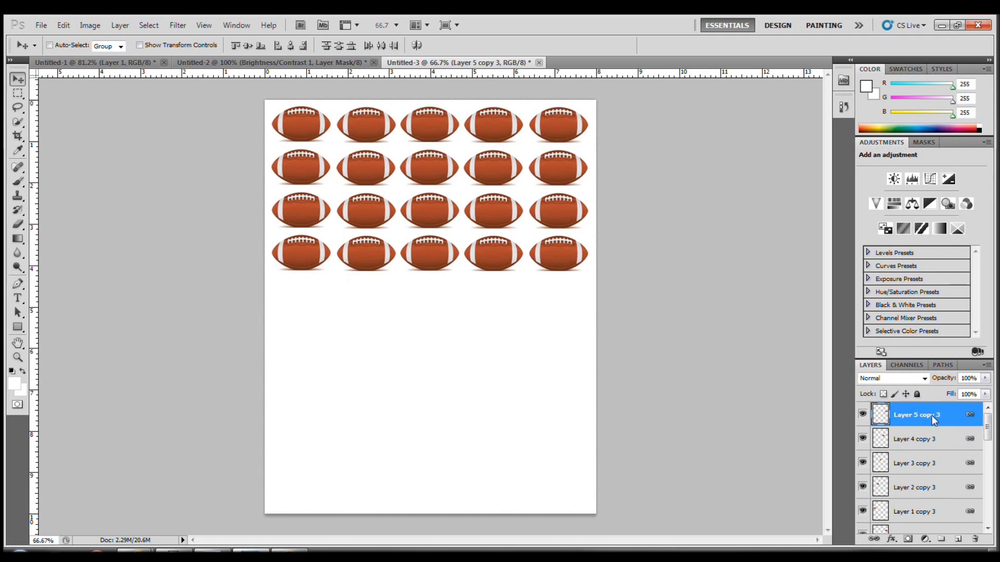
pyautogui.rightClick(932, 416)
pyautogui.click(934, 166)
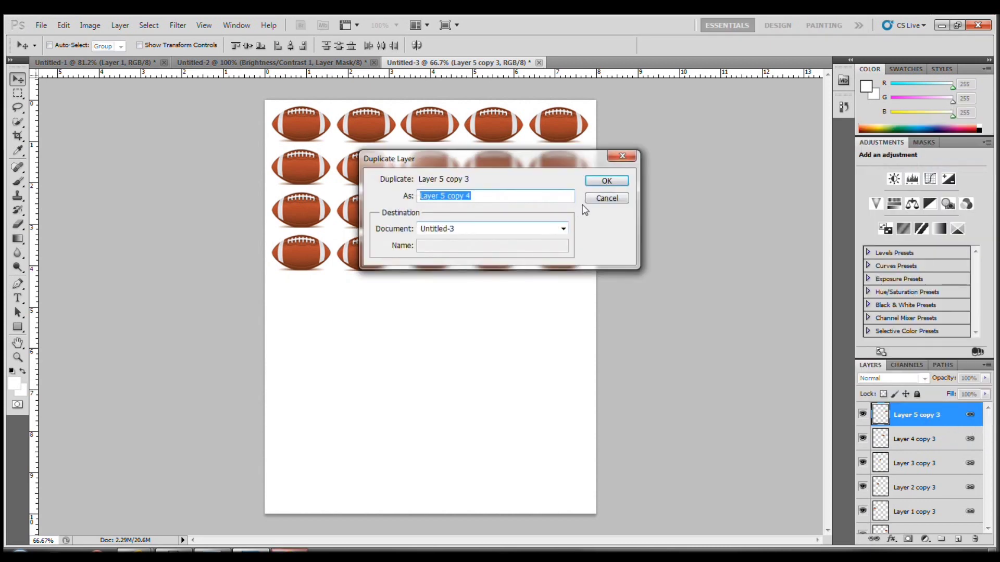
pyautogui.click(618, 186)
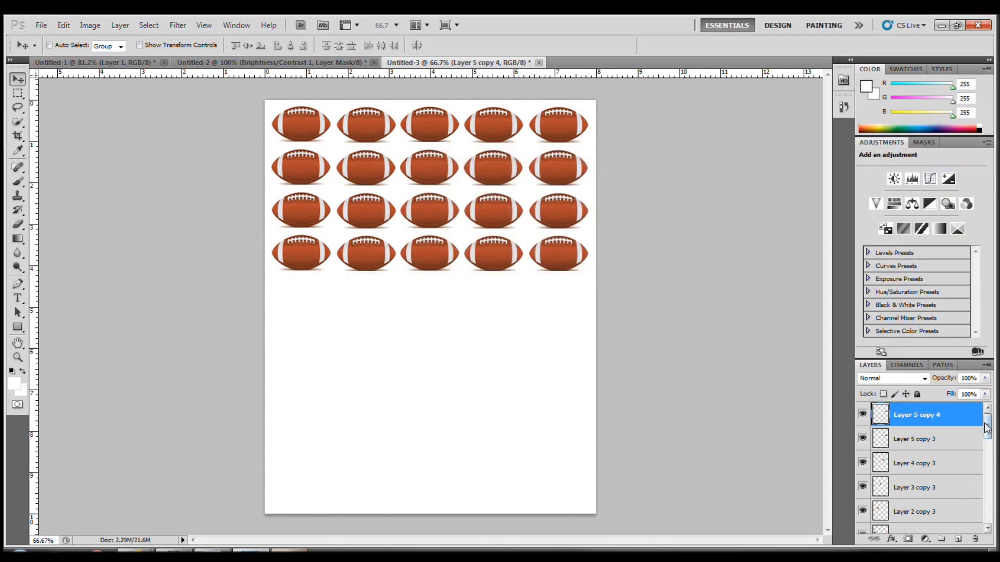
# - Duplicate all football layers down to Layer 1 and move the copies into the page's lower half
pyautogui.moveTo(988, 416); pyautogui.dragTo(988, 518)
pyautogui.keyDown('shift'); pyautogui.click(926, 498); pyautogui.keyUp('shift')
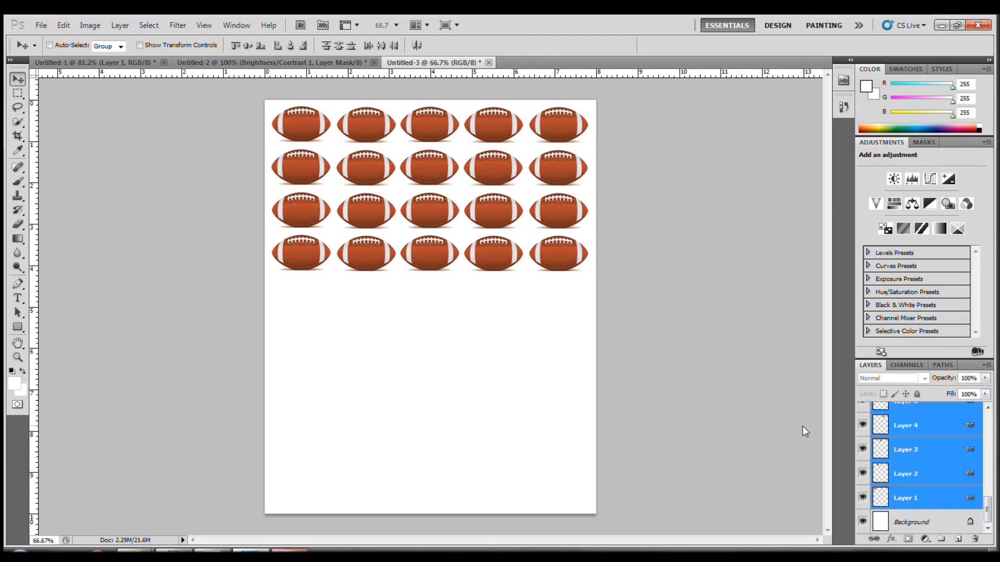
pyautogui.rightClick(936, 474)
pyautogui.click(920, 228)
pyautogui.click(599, 184)
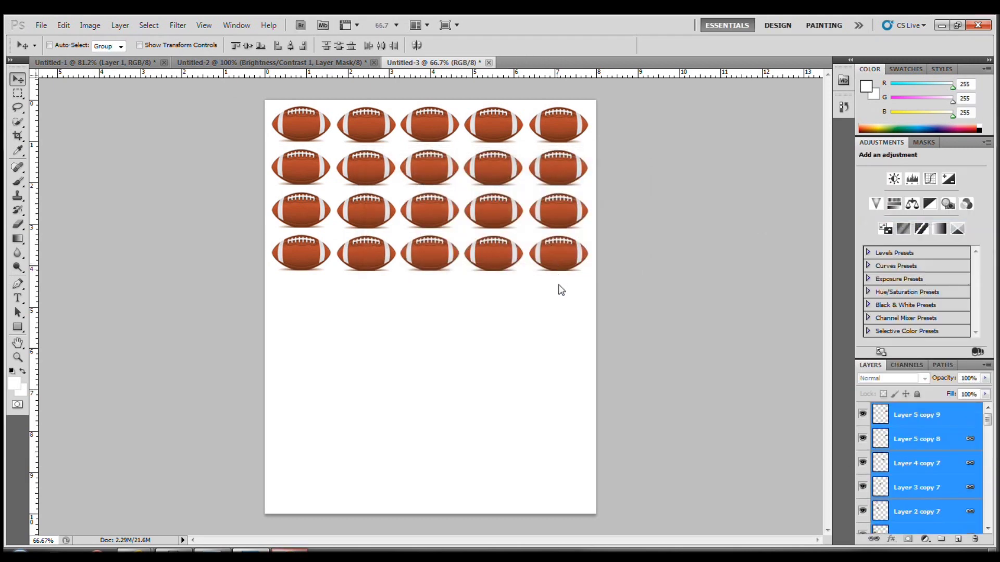
pyautogui.moveTo(558, 290); pyautogui.dragTo(558, 439)
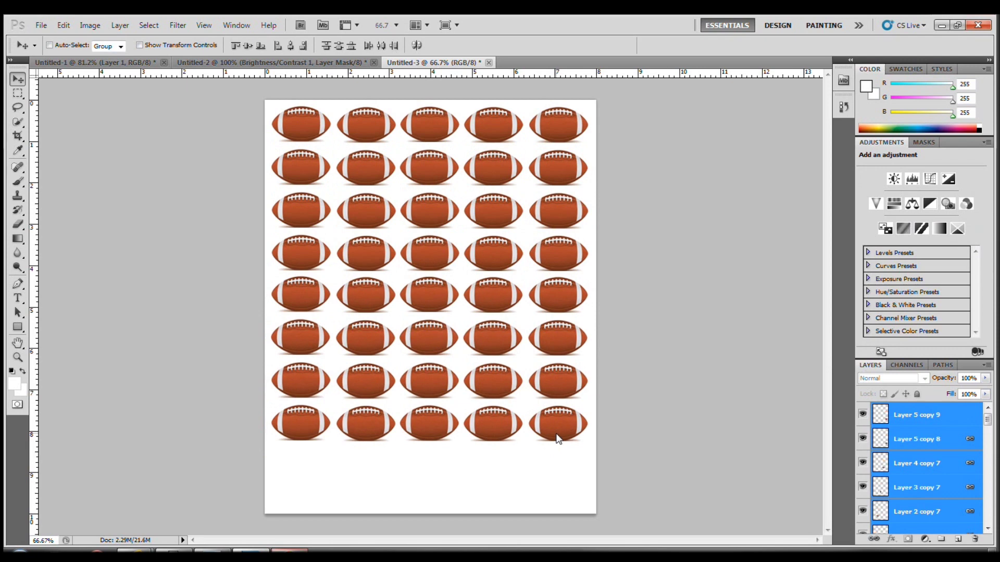
# - Duplicate the bottom row's layers and place the copies as a ninth row at the bottom
pyautogui.click(932, 438)
pyautogui.click(916, 416)
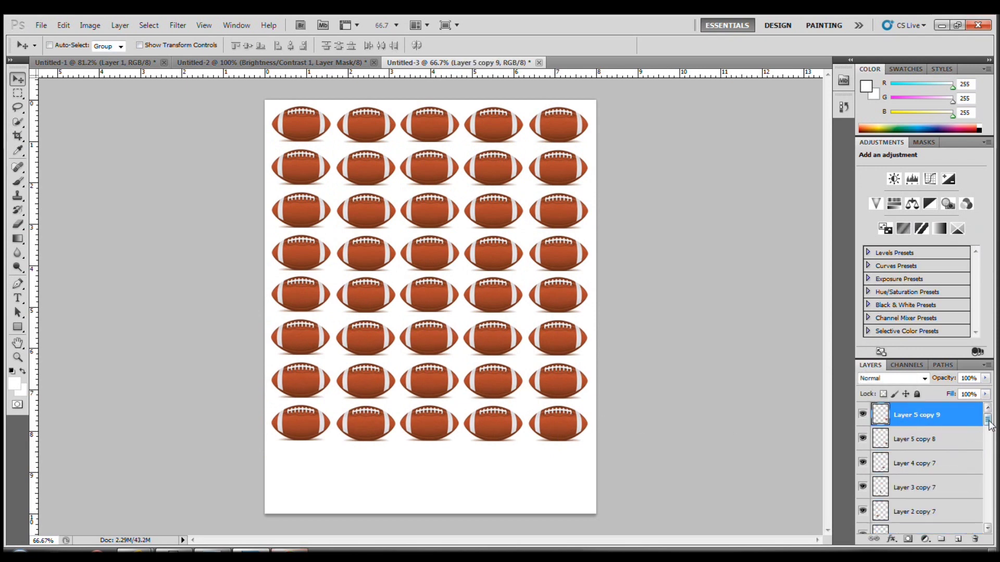
pyautogui.scroll(-2, 916, 469)
pyautogui.keyDown('shift'); pyautogui.click(917, 523); pyautogui.keyUp('shift')
pyautogui.rightClick(917, 423)
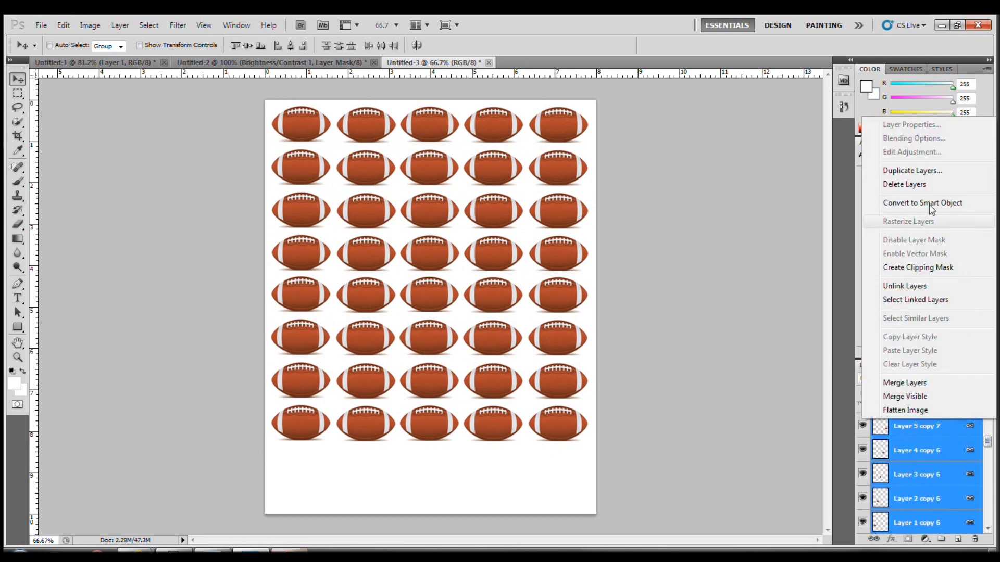
pyautogui.click(911, 171)
pyautogui.click(614, 188)
pyautogui.moveTo(490, 420); pyautogui.dragTo(494, 509)
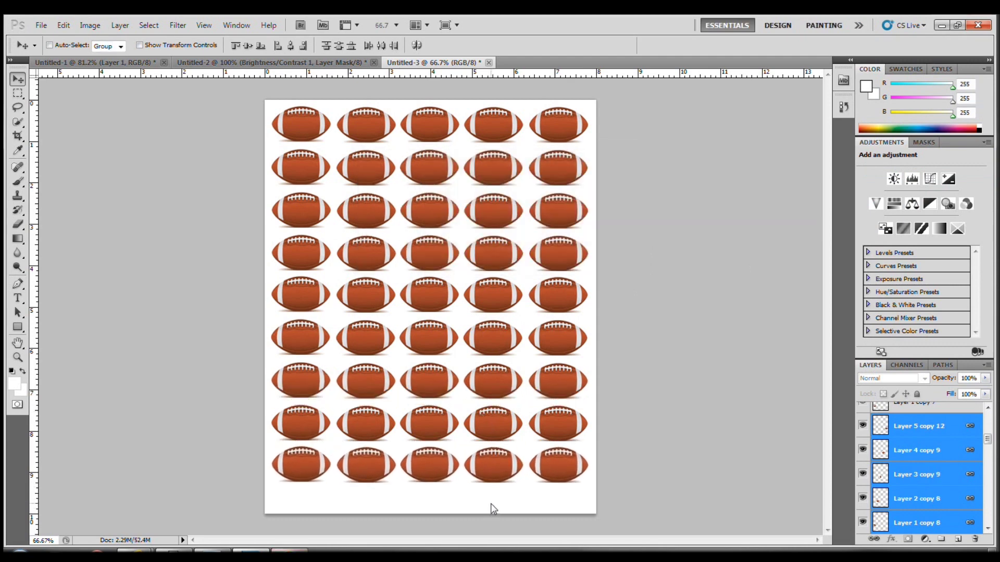
pyautogui.press('Right')
pyautogui.press('Right')
pyautogui.press('Up')
pyautogui.press('Up')
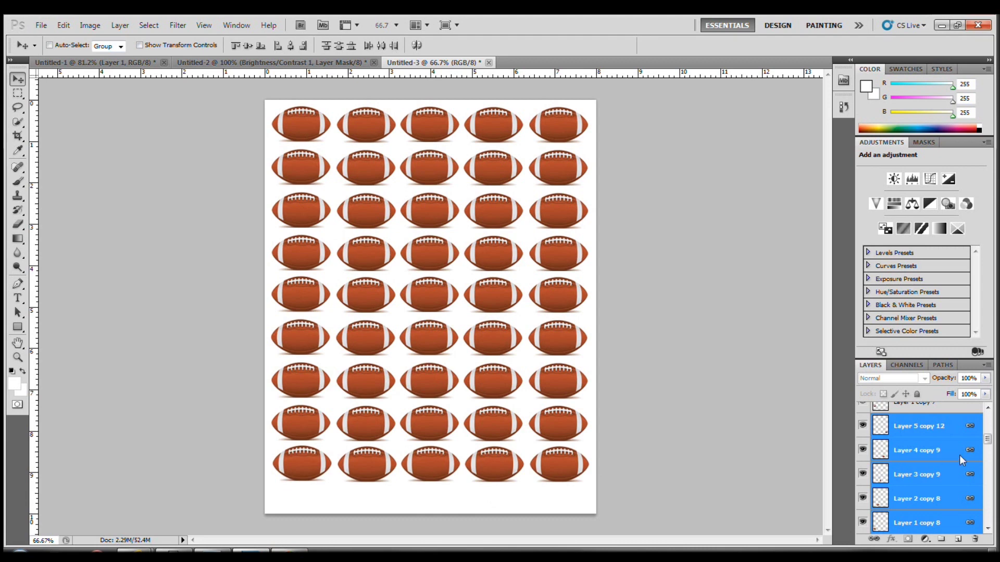
# - Duplicate the bottom football row's layers and drag the copy below row nine
pyautogui.rightClick(925, 454)
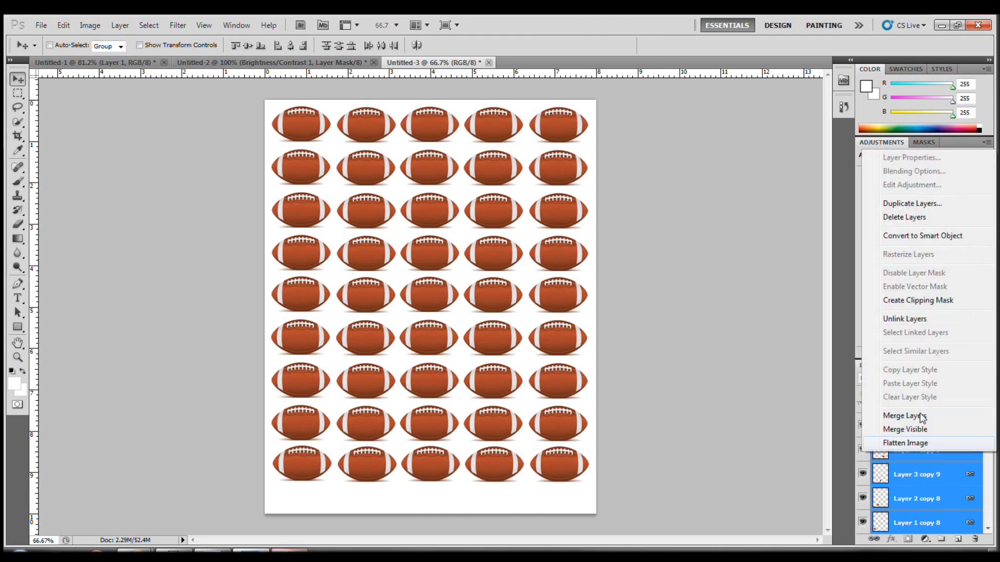
pyautogui.click(909, 203)
pyautogui.click(596, 183)
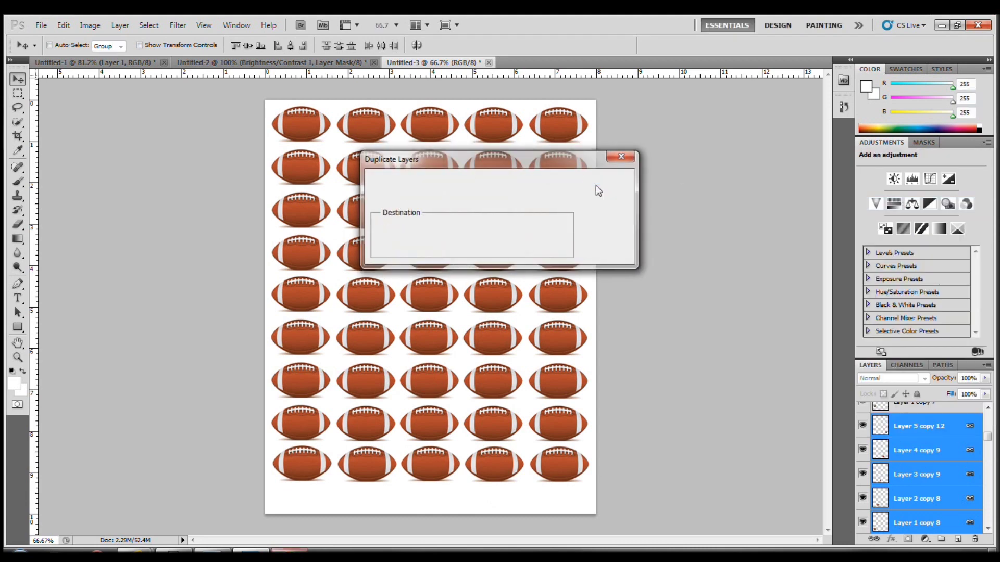
pyautogui.moveTo(487, 426); pyautogui.dragTo(489, 465)
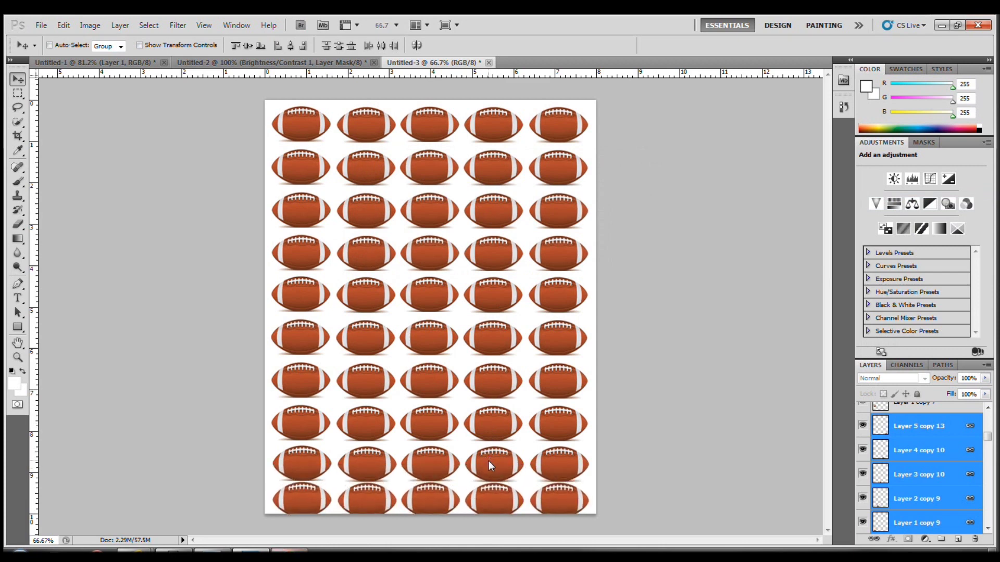
# - Undo the tenth-row move with Step Backward and select only Layer 4 copy 10
pyautogui.click(85, 24)
pyautogui.moveTo(64, 25)
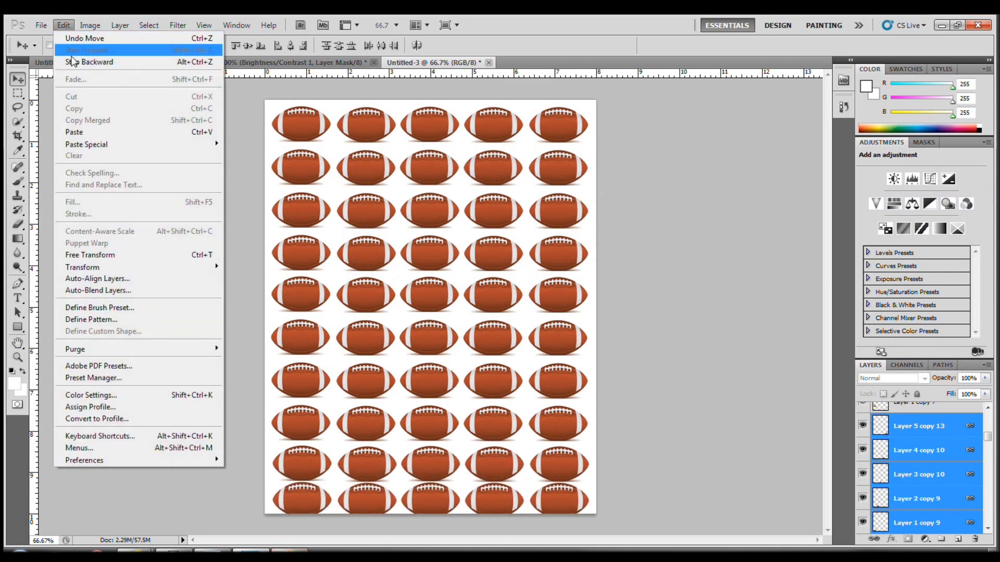
pyautogui.click(74, 56)
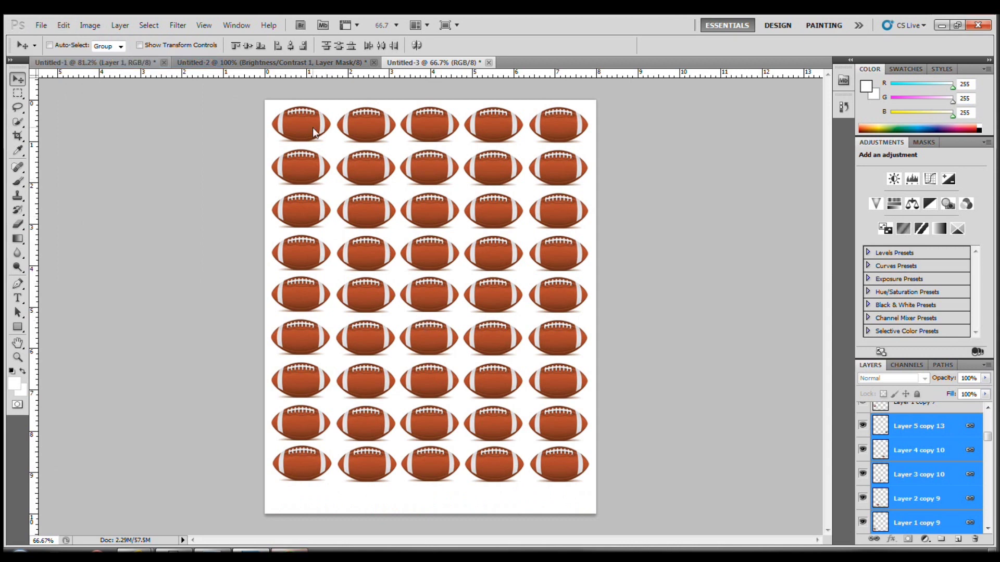
pyautogui.click(938, 442)
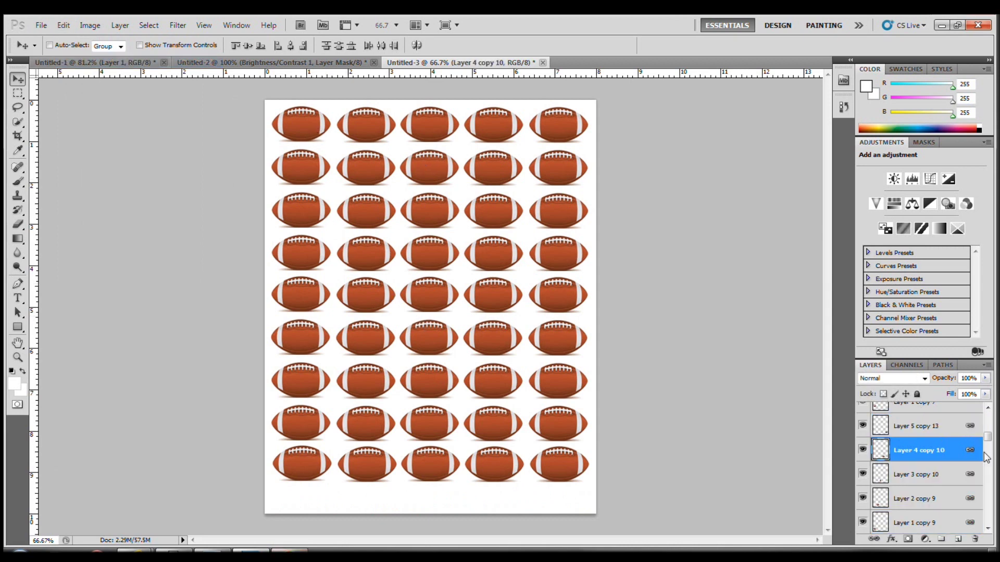
# - Select all football layers, from the topmost down to Layer 1, in the Layers panel
pyautogui.moveTo(988, 443); pyautogui.dragTo(997, 402)
pyautogui.click(962, 414)
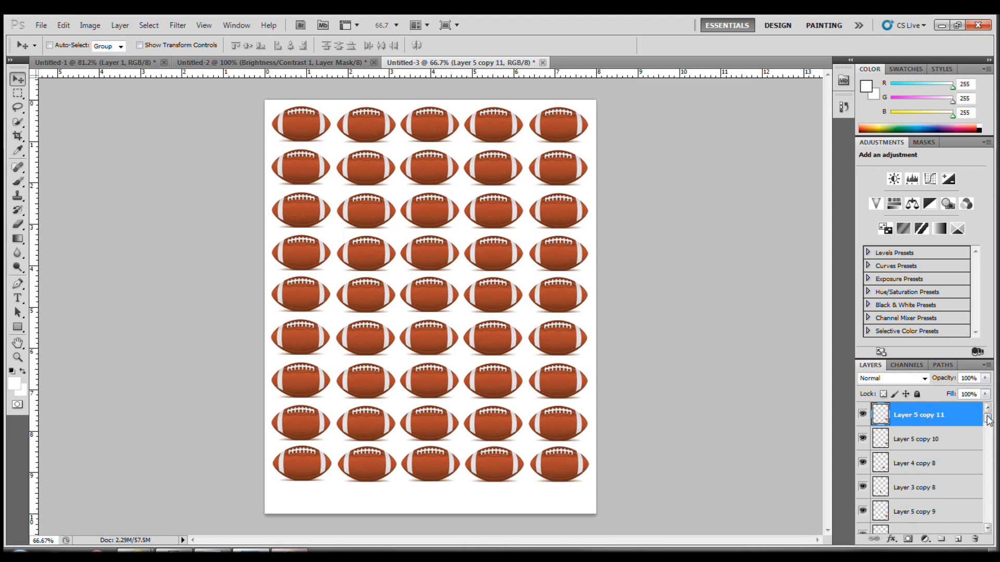
pyautogui.moveTo(988, 420); pyautogui.dragTo(987, 527)
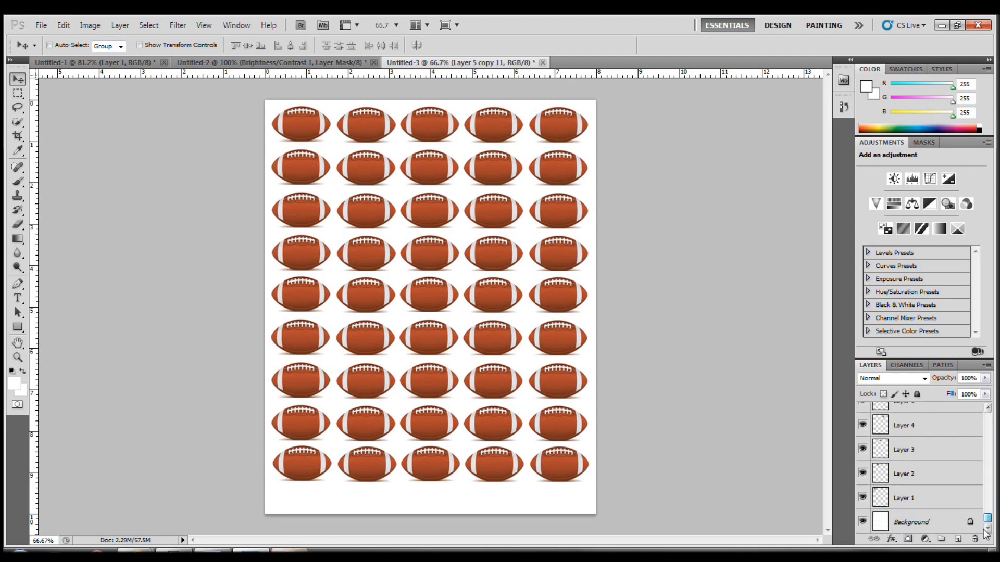
pyautogui.keyDown('shift'); pyautogui.click(907, 498); pyautogui.keyUp('shift')
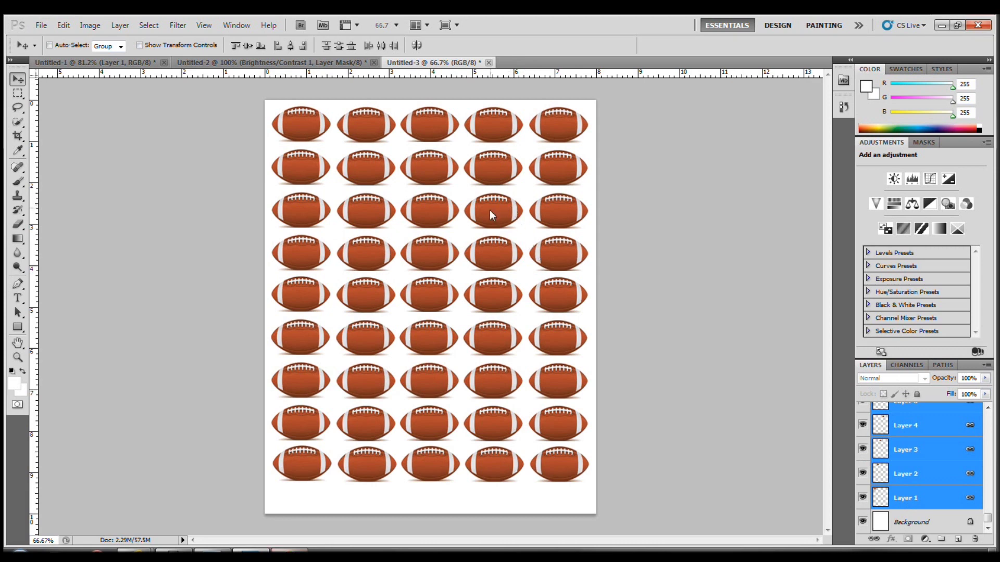
# - Nudge the whole football grid in large and small steps toward the page centre
pyautogui.hotkey('shift', 'Right')
pyautogui.hotkey('shift', 'Right')
pyautogui.hotkey('shift', 'Down')
pyautogui.hotkey('shift', 'Down')
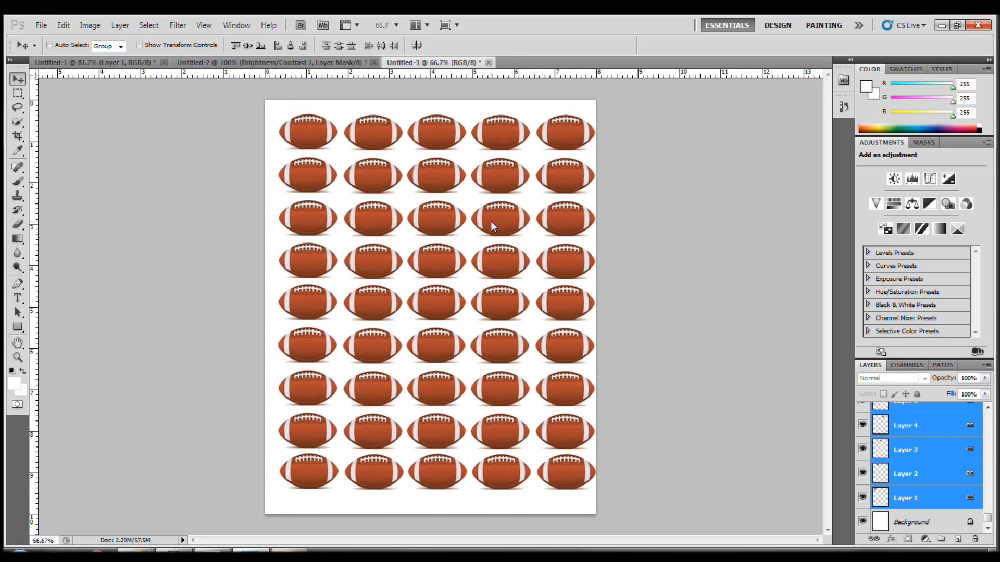
pyautogui.hotkey('shift', 'Right')
pyautogui.hotkey('shift', 'Right')
pyautogui.hotkey('shift', 'Right')
pyautogui.hotkey('shift', 'Right')
pyautogui.hotkey('shift', 'Right')
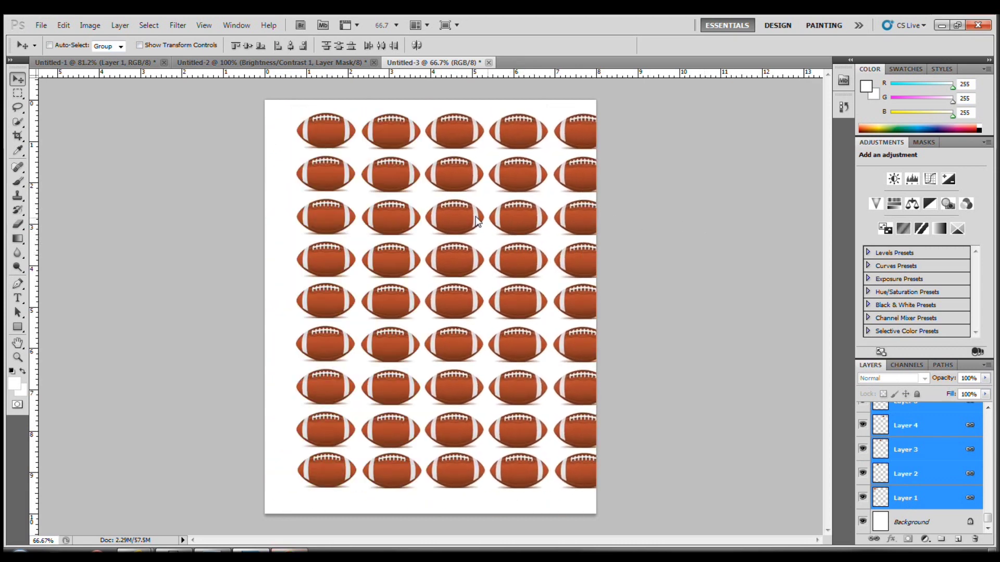
pyautogui.hotkey('shift', 'Left')
pyautogui.hotkey('shift', 'Left')
pyautogui.hotkey('shift', 'Left')
pyautogui.hotkey('shift', 'Left')
pyautogui.hotkey('shift', 'Left')
pyautogui.hotkey('shift', 'Left')
pyautogui.hotkey('shift', 'Left')
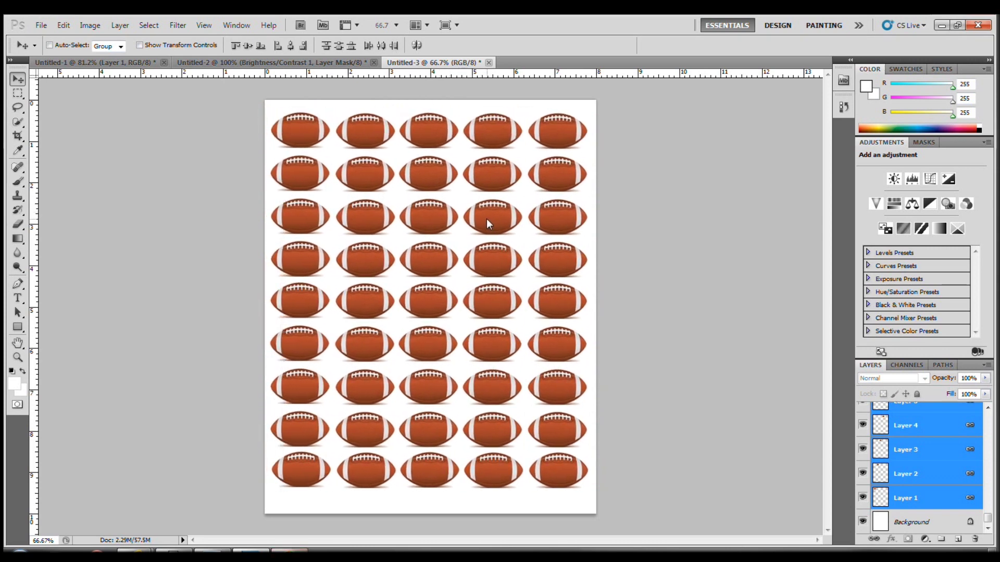
pyautogui.press('Right')
pyautogui.press('Right')
pyautogui.press('Right')
pyautogui.press('Right')
pyautogui.press('Up')
pyautogui.press('Up')
pyautogui.press('Up')
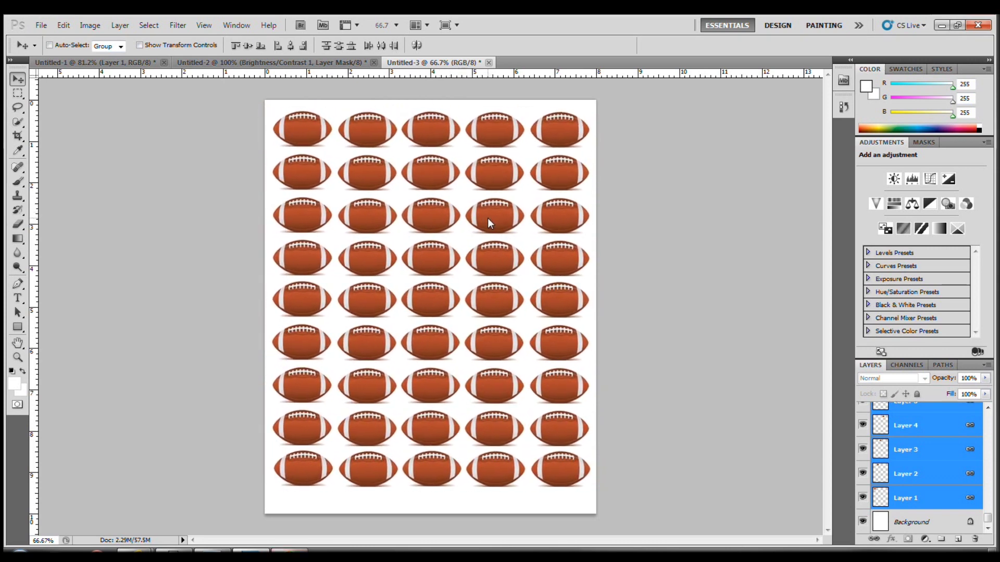
pyautogui.hotkey('shift', 'Down')
pyautogui.hotkey('shift', 'Down')
pyautogui.press('Left')
pyautogui.press('Left')
pyautogui.press('Left')
pyautogui.press('Left')
pyautogui.press('Left')
pyautogui.press('Left')
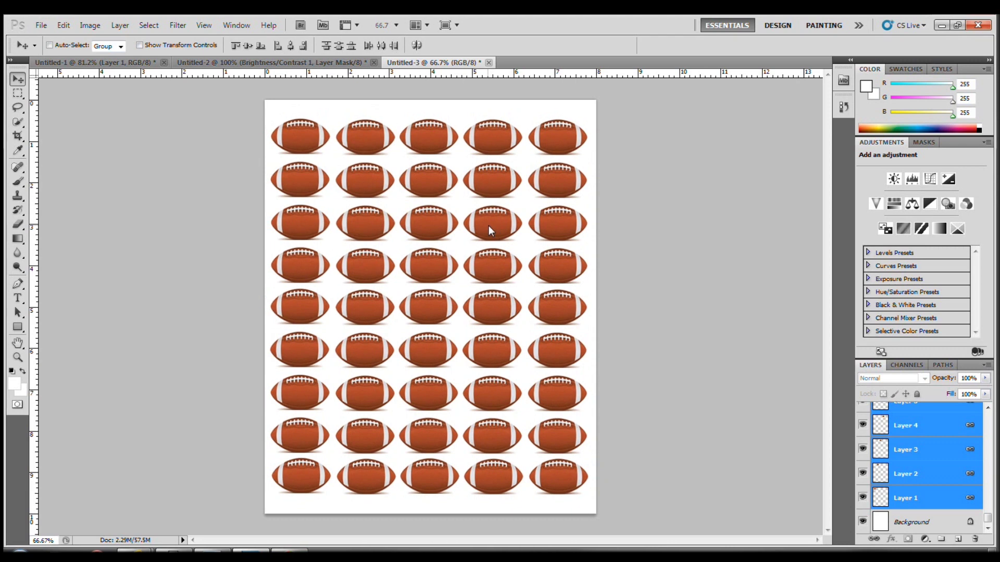
pyautogui.press('Left')
pyautogui.press('Left')
pyautogui.press('Left')
pyautogui.press('Up')
pyautogui.press('Up')
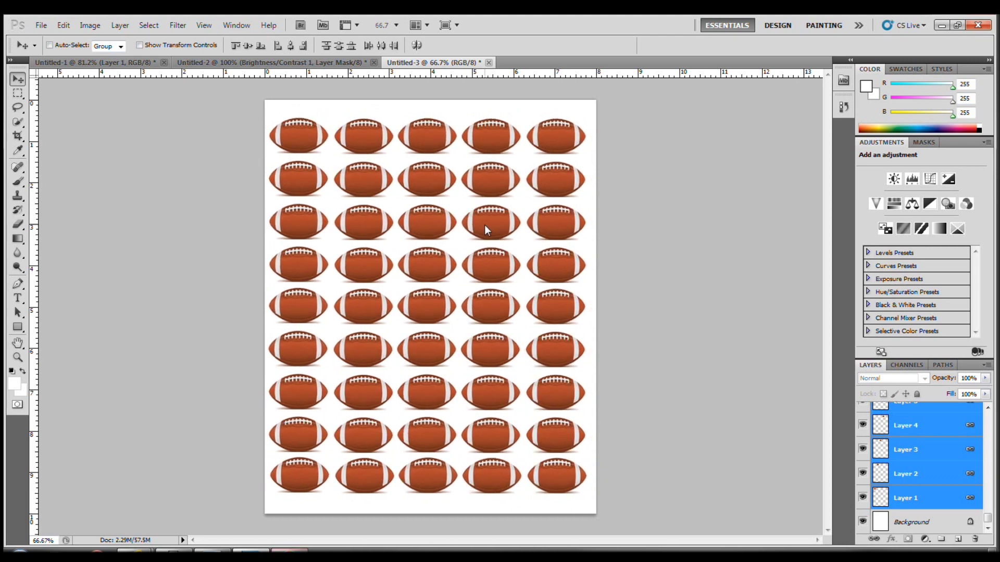
pyautogui.hotkey('shift', 'Right')
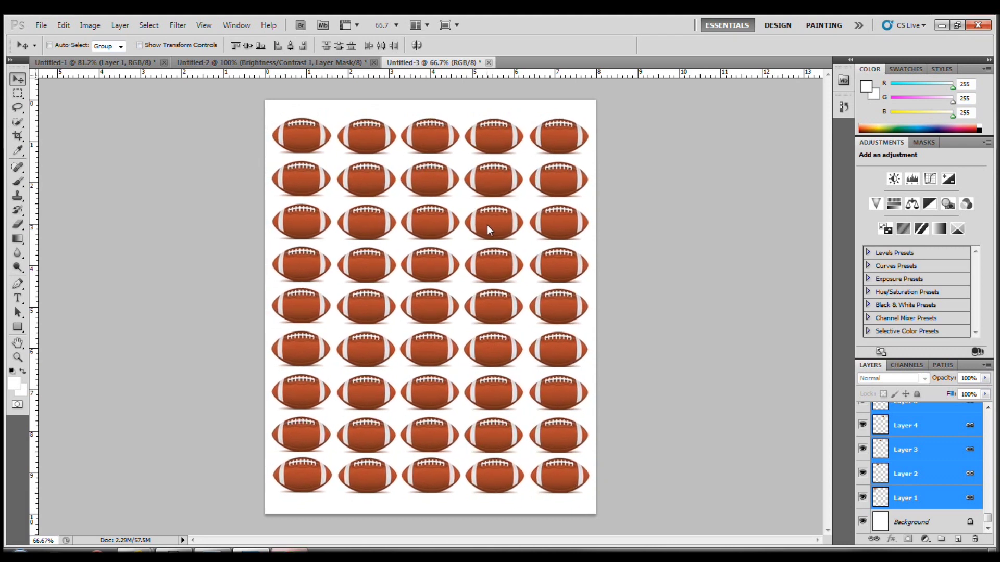
# - Fine-tune the grid left and right by single pixels to even the side margins
pyautogui.press('Left')
pyautogui.press('Left')
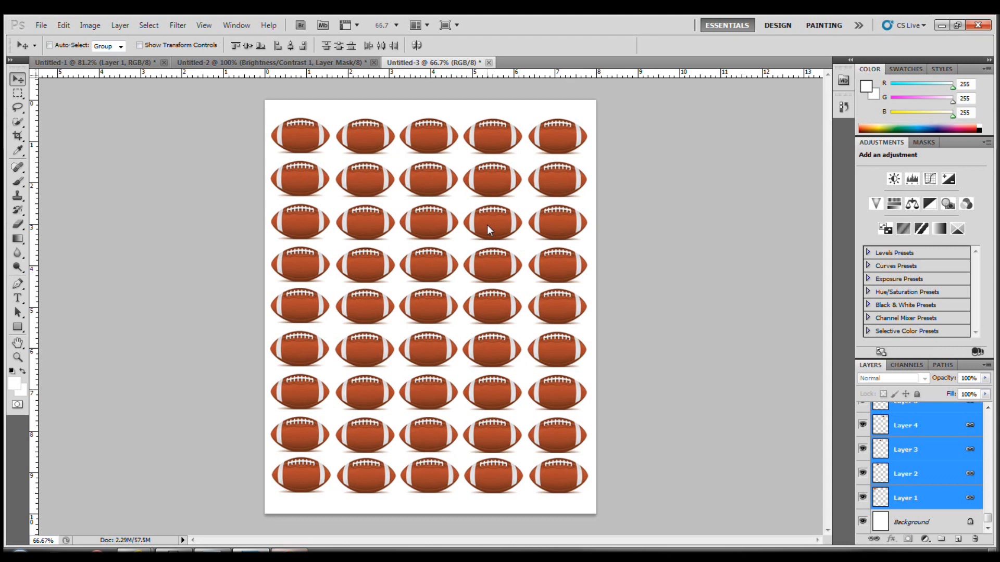
pyautogui.press('Left')
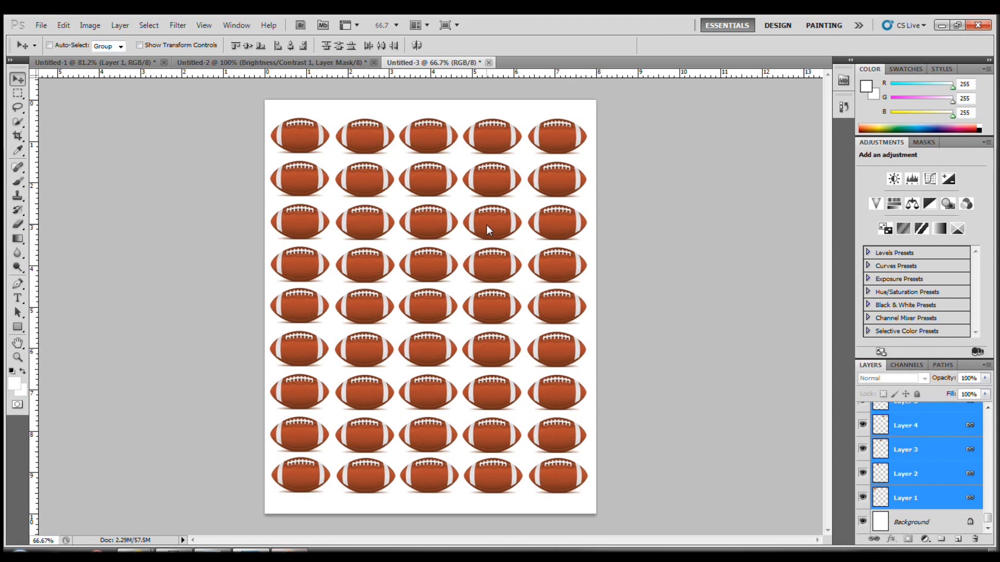
pyautogui.press('Left')
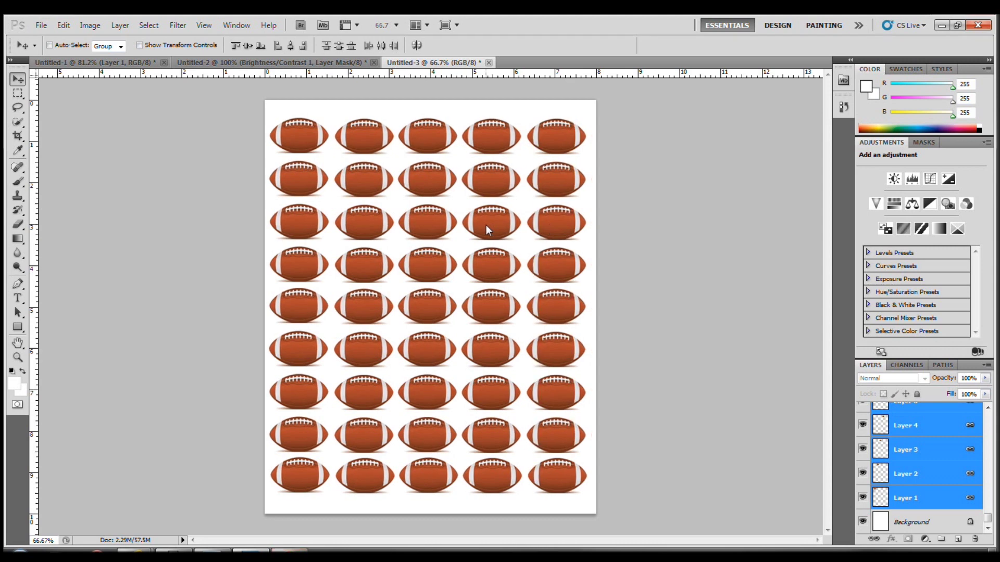
pyautogui.press('Right')
pyautogui.press('Right')
pyautogui.press('Right')
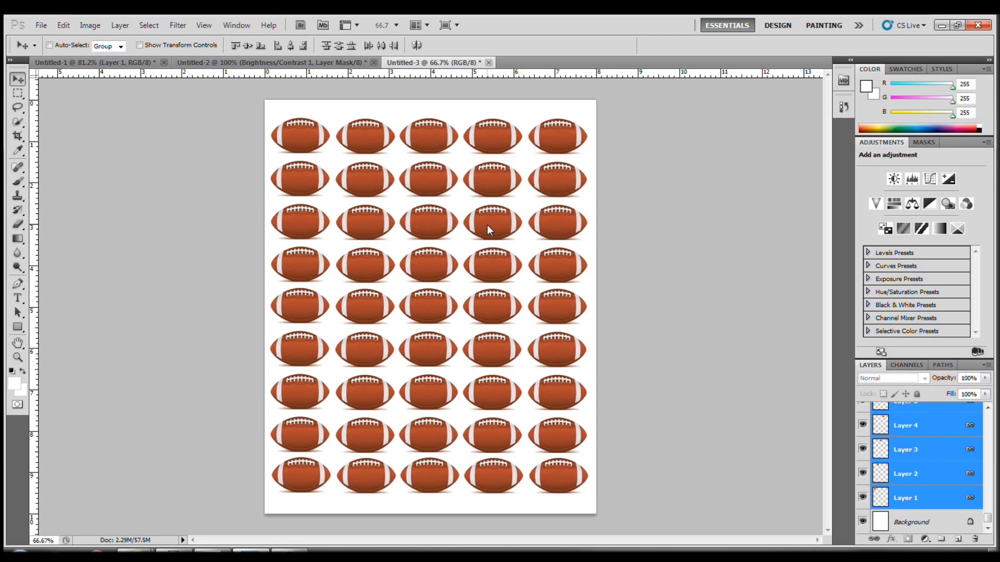
pyautogui.press('Right')
pyautogui.press('Right')
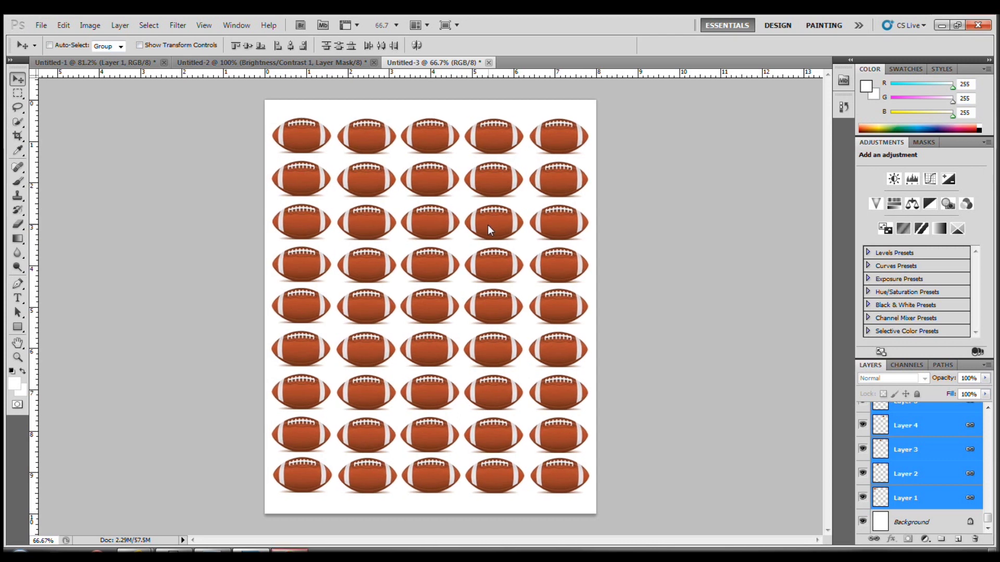